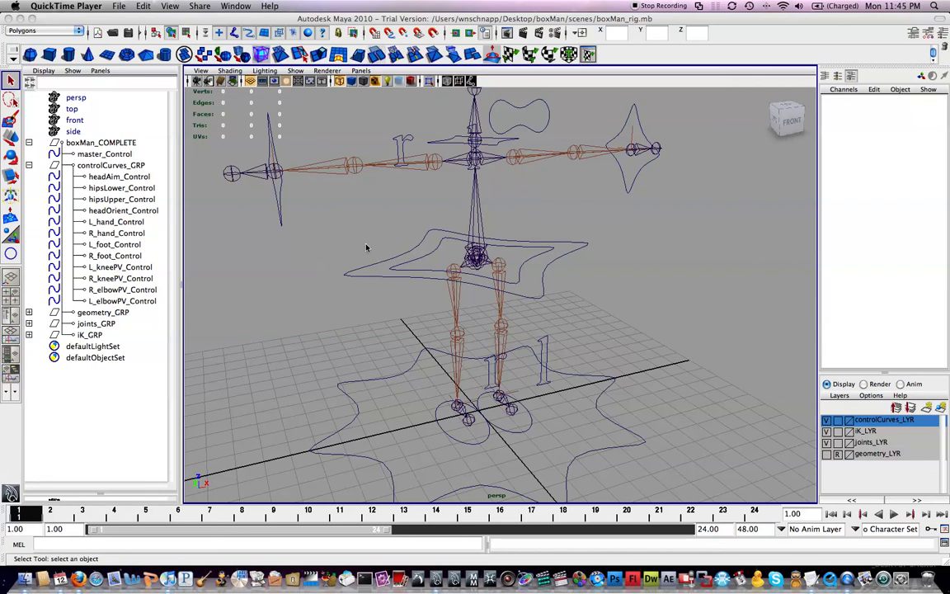
Try scaling the control vertices of the headAim_Control curve along one axis, undo the scaling, and return to object selection.
left_click(402, 334)
middle_click_drag(438, 232, 442, 296, "alt")
left_click_drag(442, 295, 466, 247, "alt")
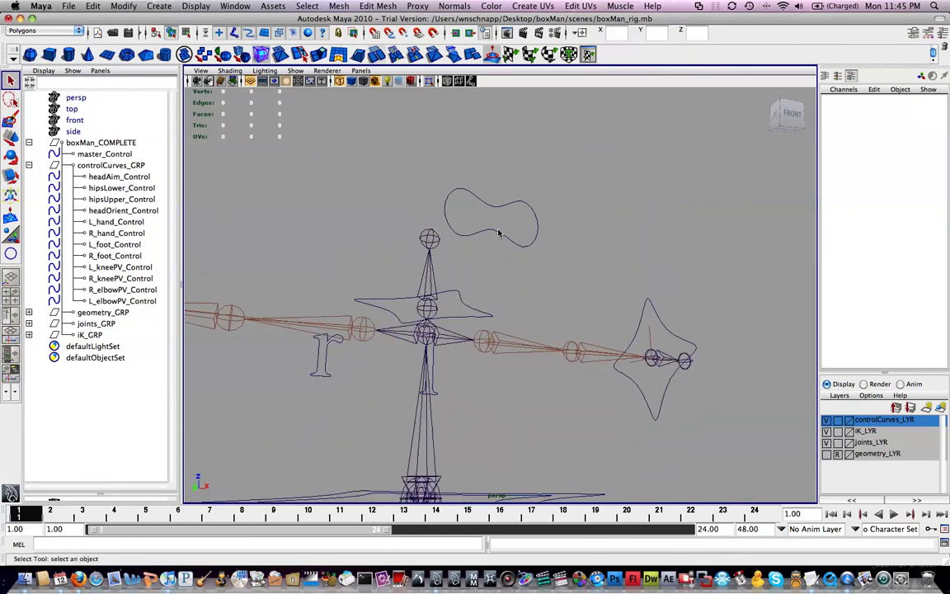
left_click(496, 234)
key("F8")
left_click_drag(494, 233, 467, 223, "alt")
left_click(471, 239)
key("r")
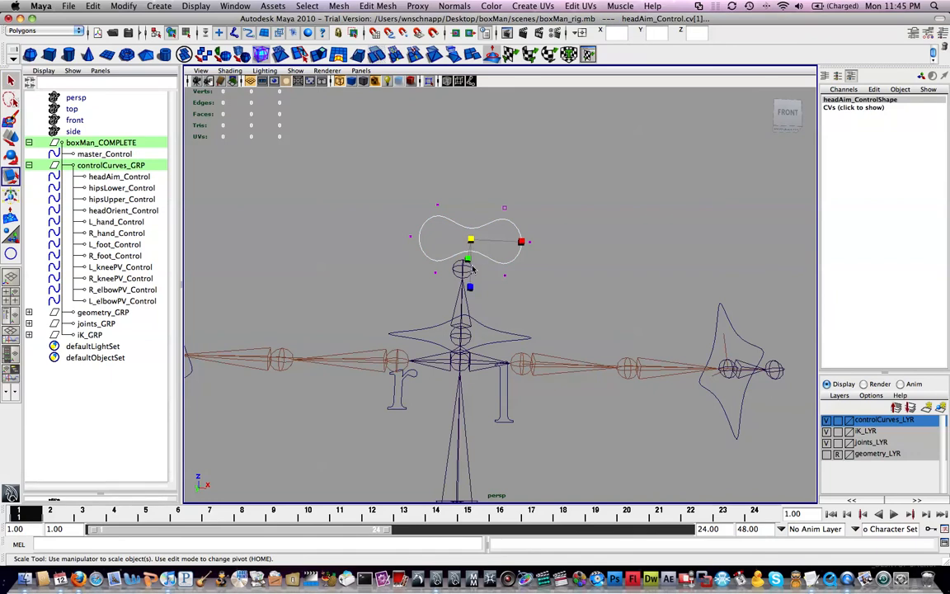
left_click_drag(475, 290, 471, 323)
key("super+z")
right_click_drag(470, 269, 475, 254, "alt")
left_click_drag(483, 243, 549, 162, "alt")
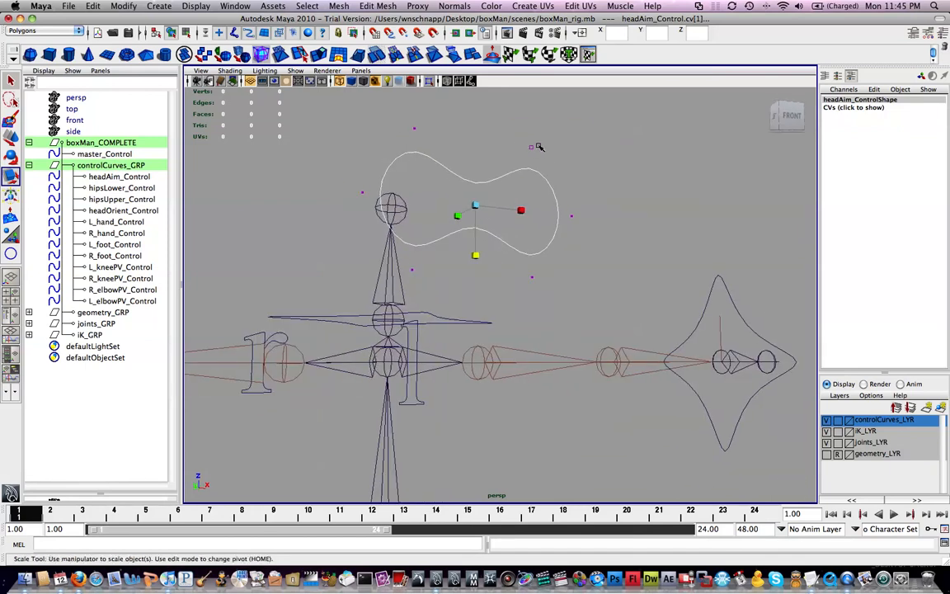
left_click(550, 187)
left_click_drag(554, 190, 500, 282, "alt")
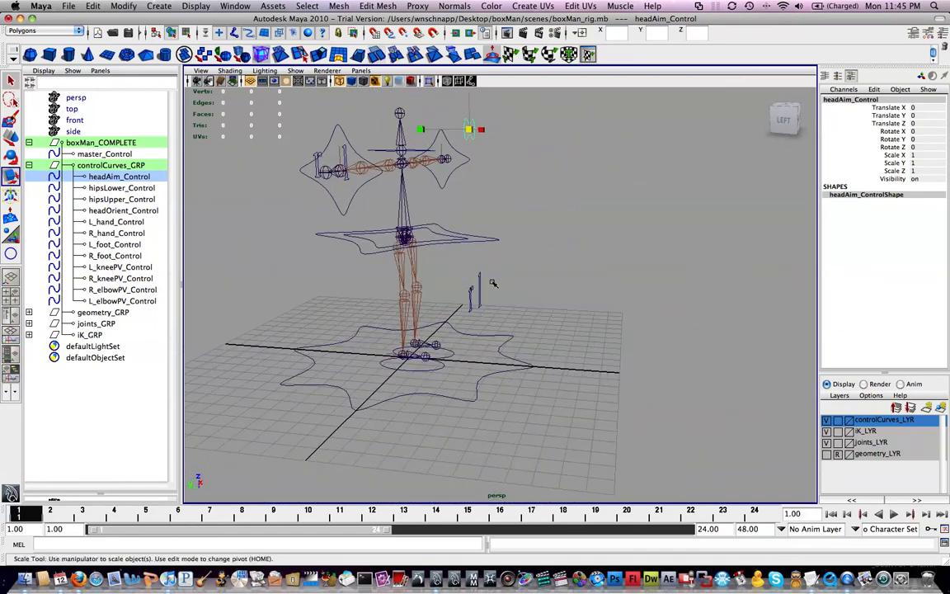
Select L_kneePV_Control and R_kneePV_Control together to examine the letter-shaped knee controls.
left_click_drag(442, 296, 495, 278)
left_click_drag(494, 279, 577, 259, "alt")
scroll(539, 269, "up", 5)
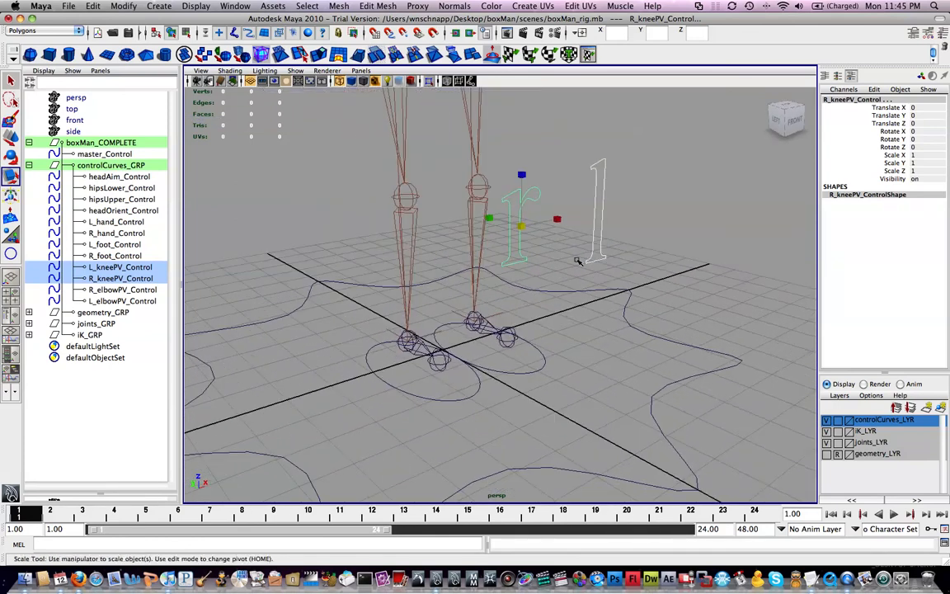
Create a text curve of the letter n in Times New Roman-Regular with the Curves type.
key("space")
left_click(531, 221)
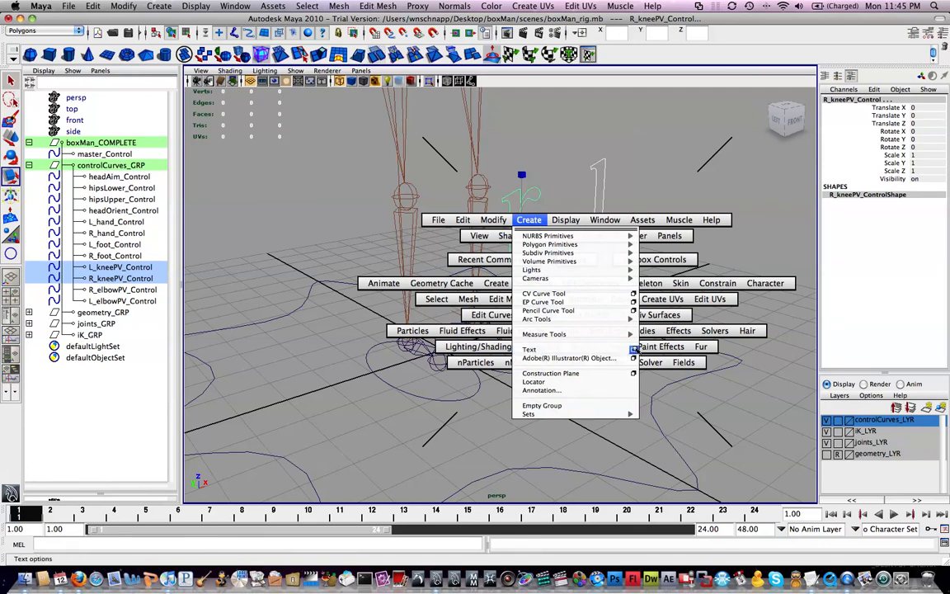
left_click(633, 349)
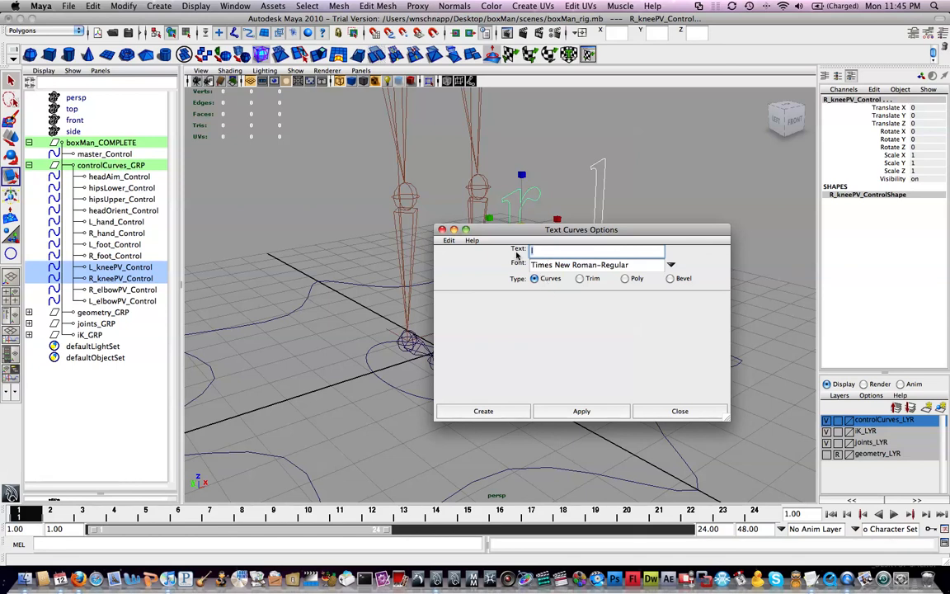
type("n")
left_click(497, 410)
Move the letter n text forward along Y to about -7.217.
key("w")
left_click_drag(498, 415, 460, 261, "alt")
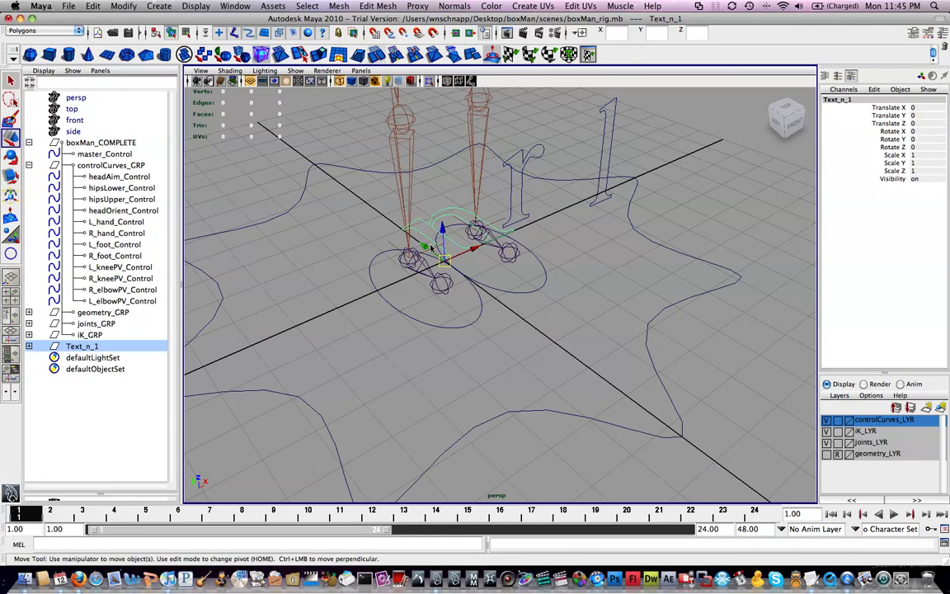
left_click_drag(426, 249, 661, 382)
middle_click_drag(659, 370, 595, 329, "alt")
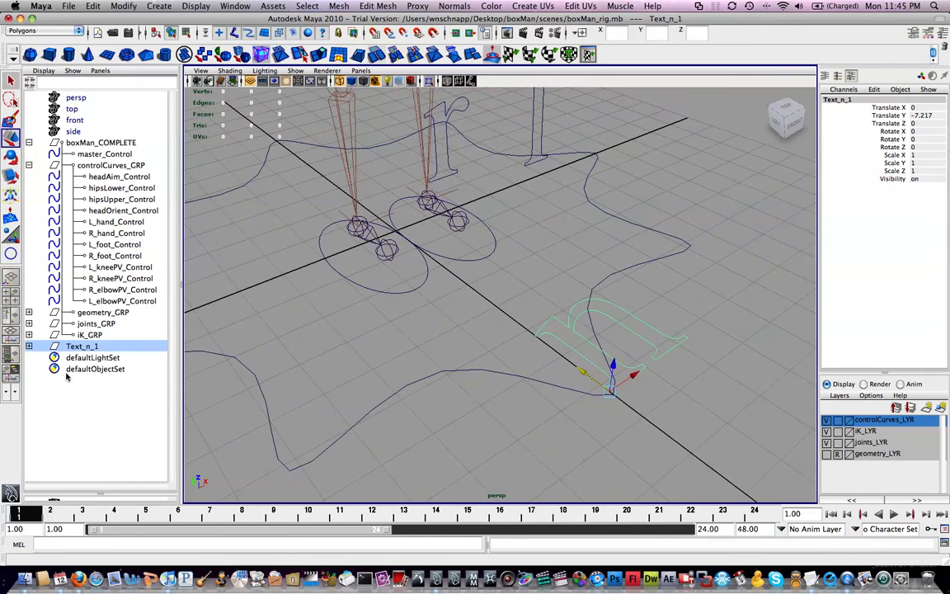
Expand the Text_n_1 and Char_n_1 groups and unparent curve1 from them.
left_click(29, 345)
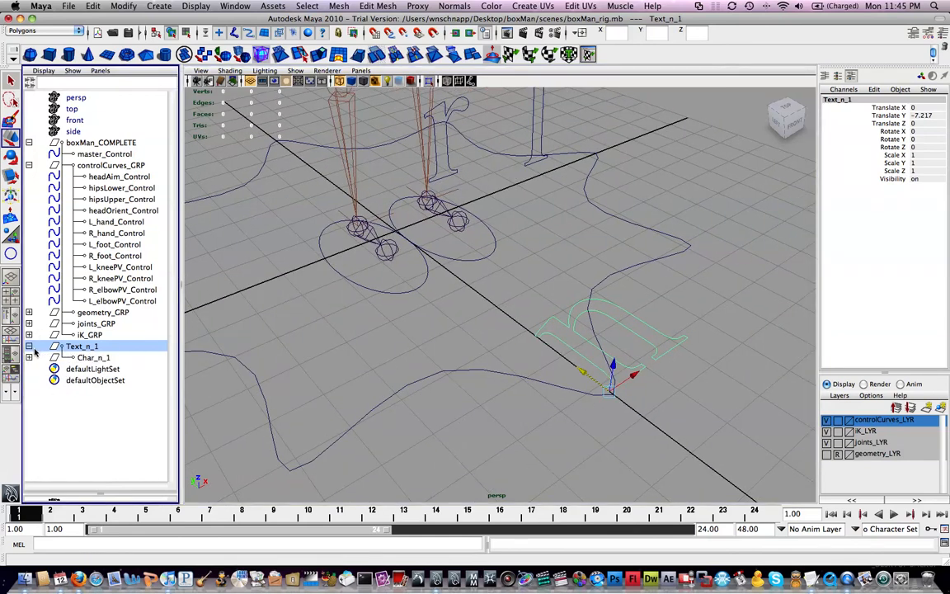
left_click(29, 357)
left_click(101, 369)
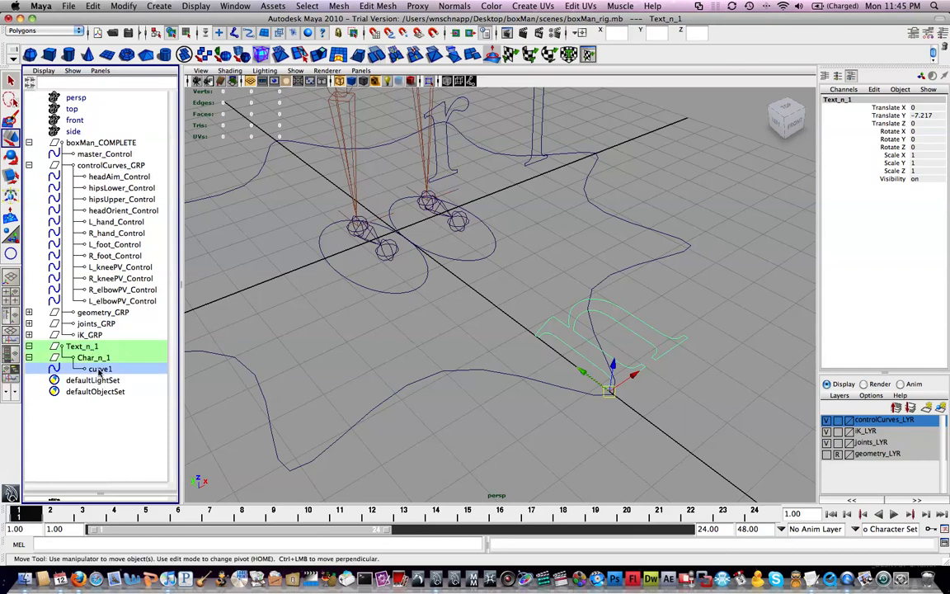
key("shift+p")
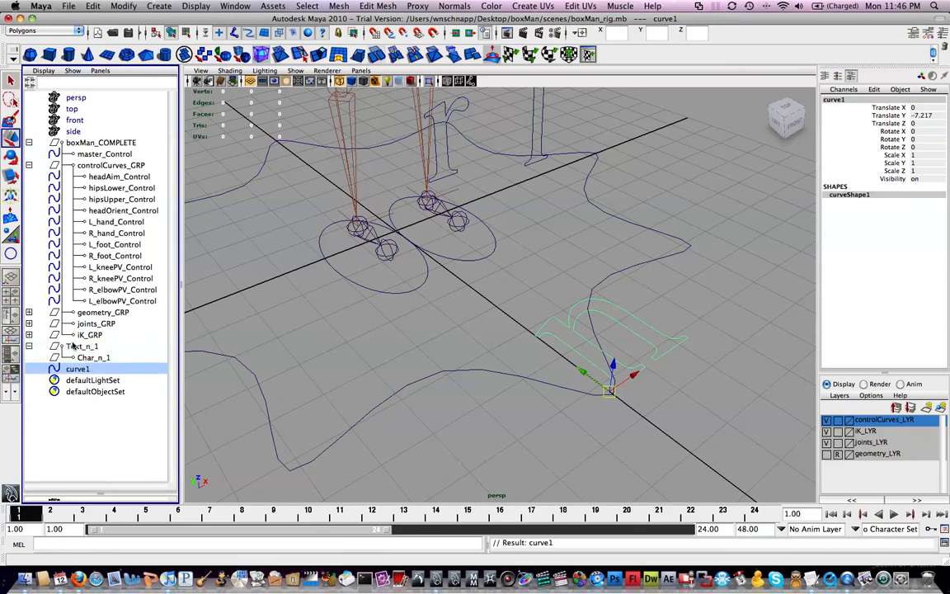
Delete the empty Char_n_1 and Text_n_1 groups, keeping curve1.
left_click(80, 347)
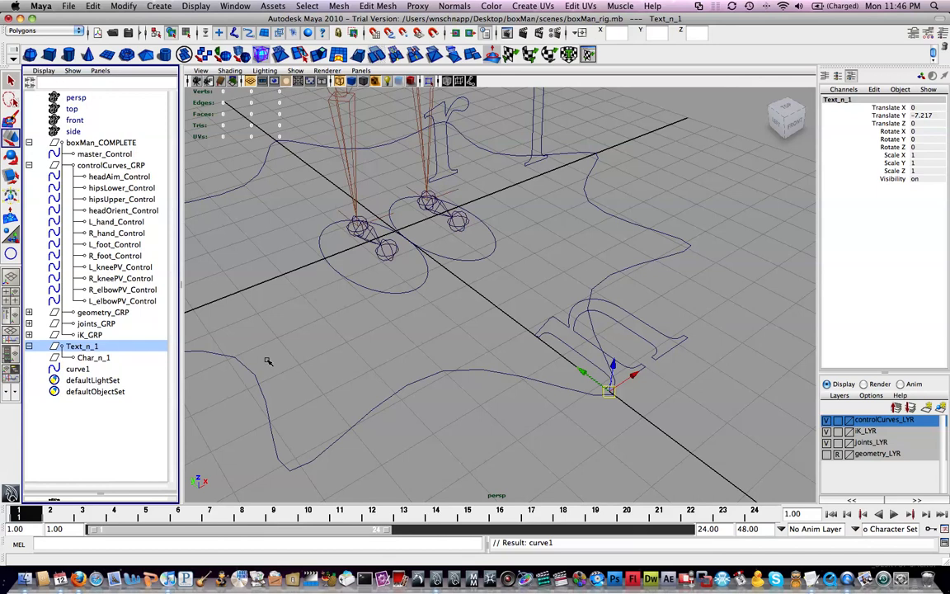
left_click(86, 380)
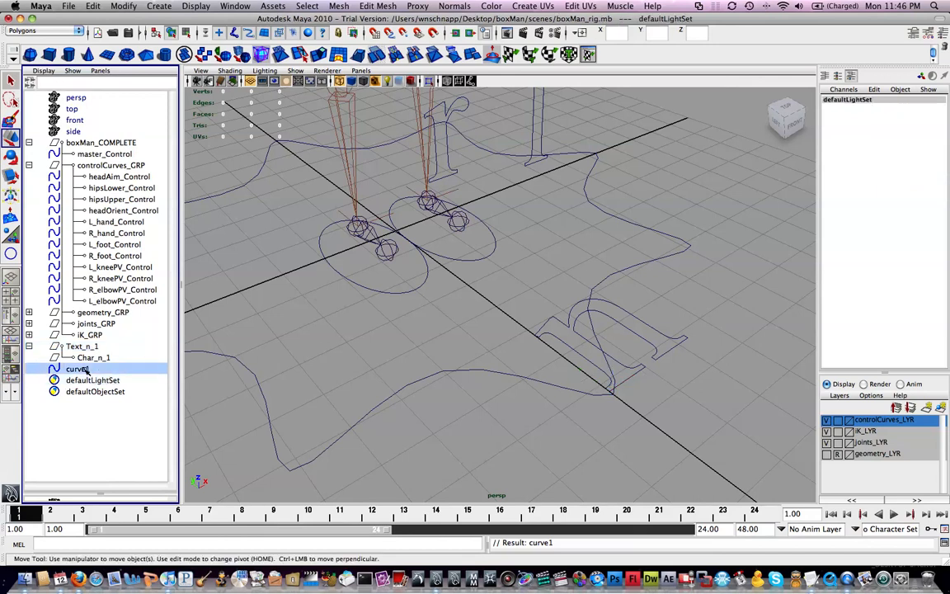
left_click(85, 368)
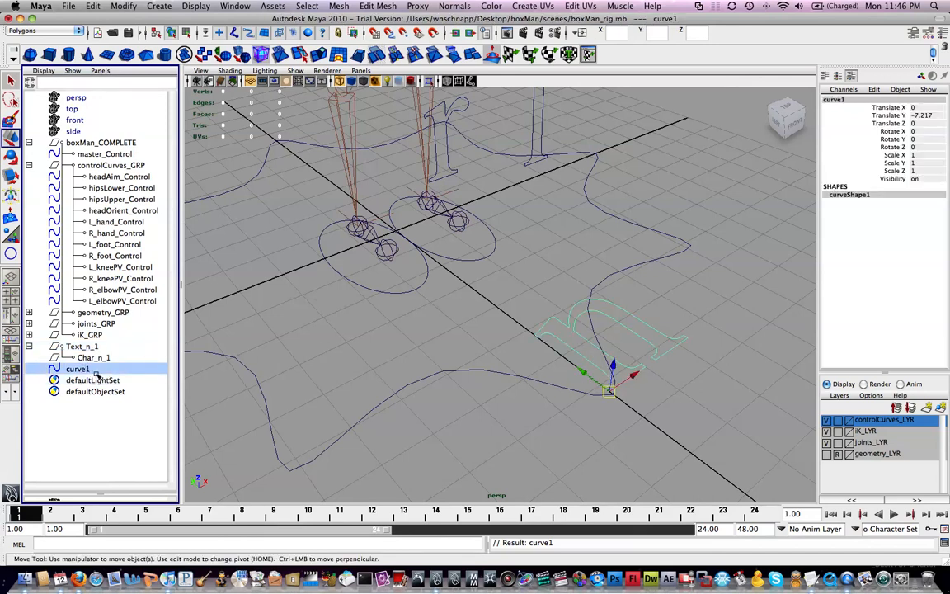
left_click(93, 356)
left_click(91, 347)
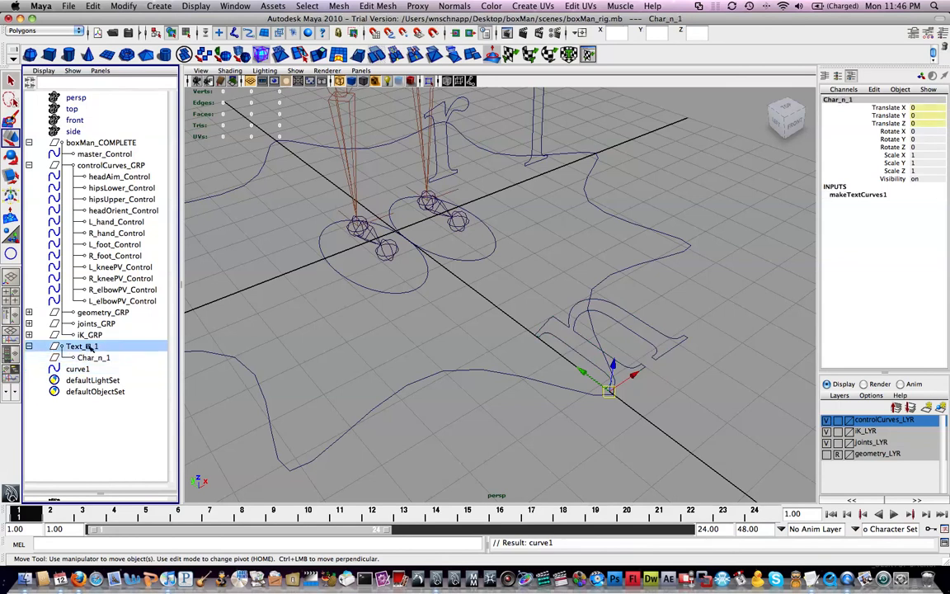
key("Delete")
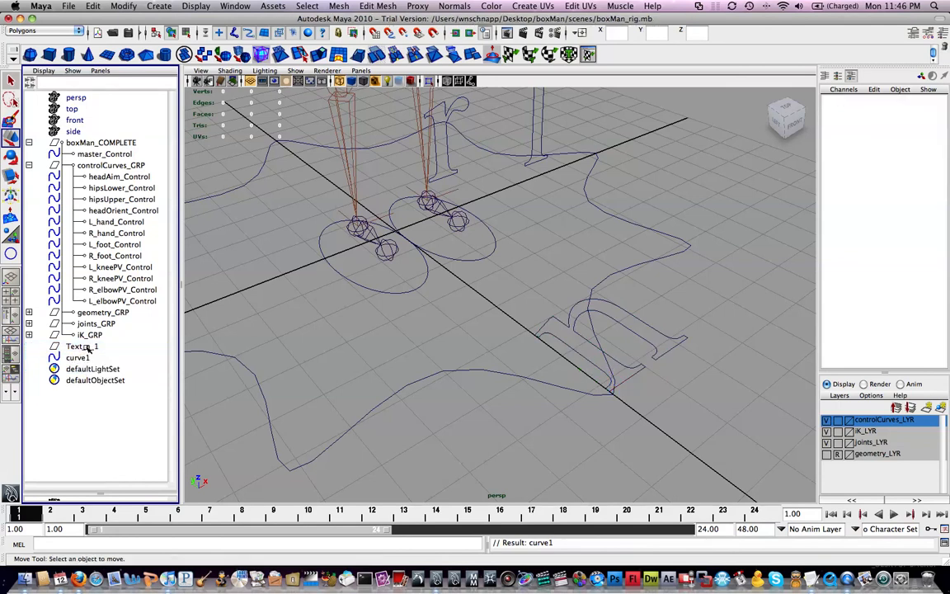
left_click(87, 347)
key("Delete")
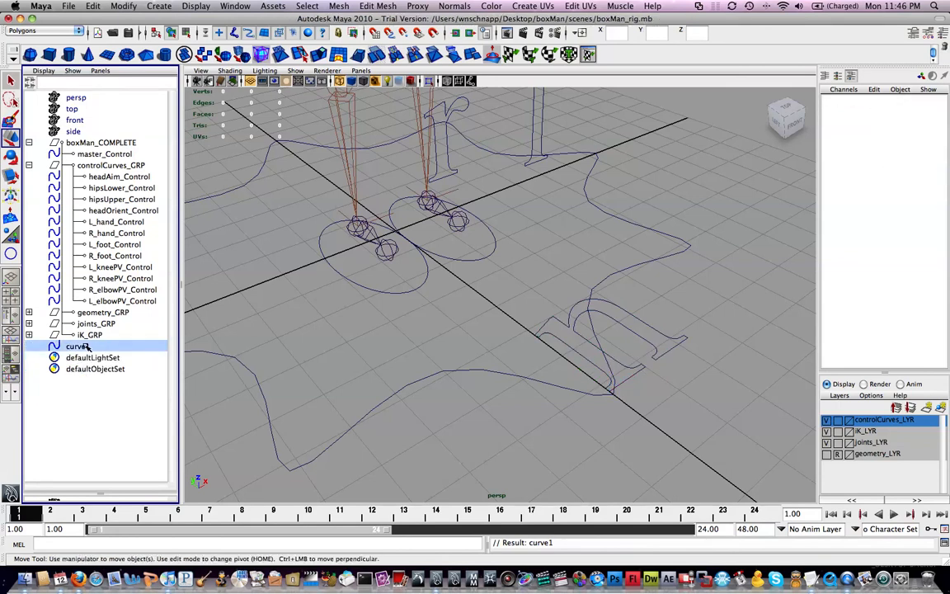
left_click(70, 347)
double_click(82, 346)
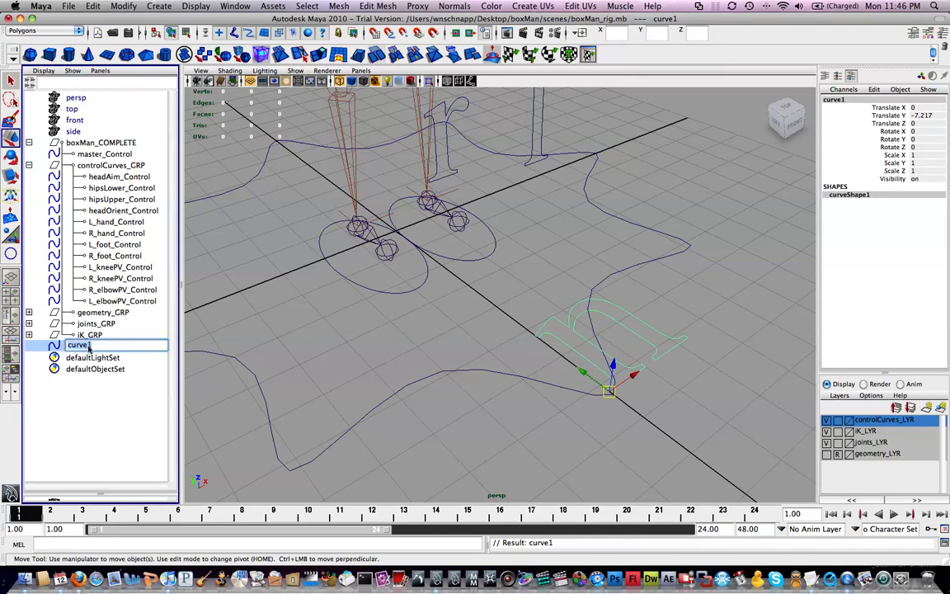
key("Return")
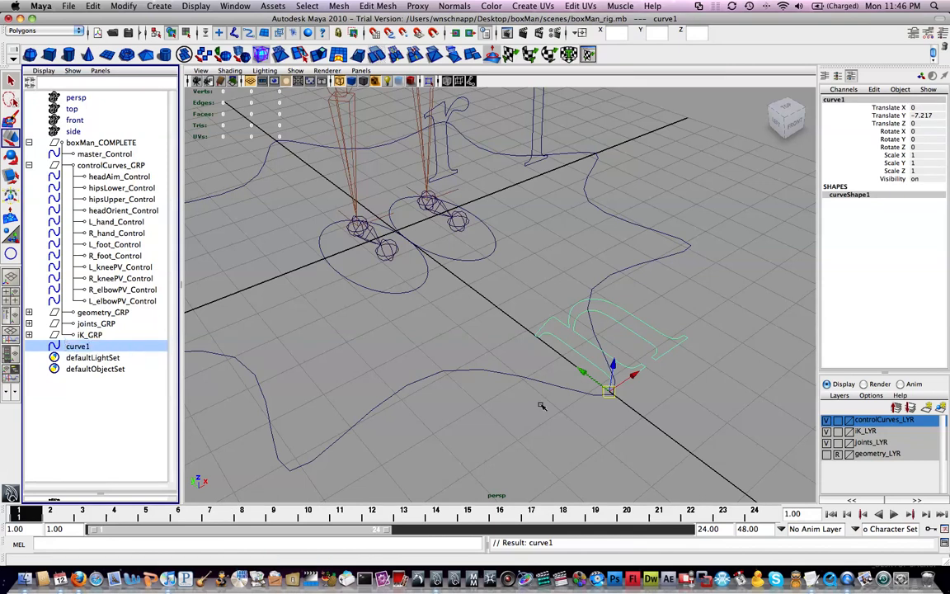
Center the pivot of the letter n curve.
left_click(654, 333)
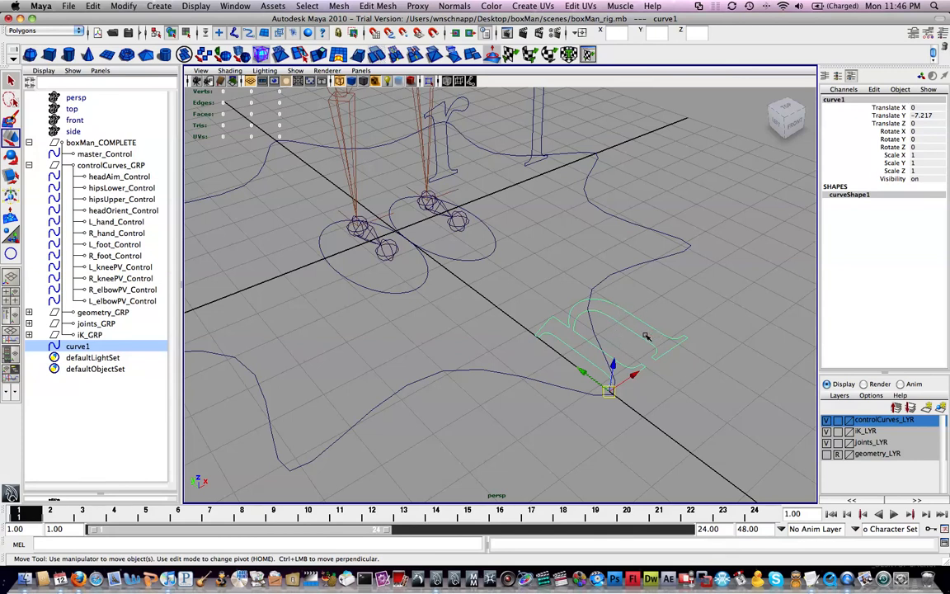
key("space")
left_click(569, 295)
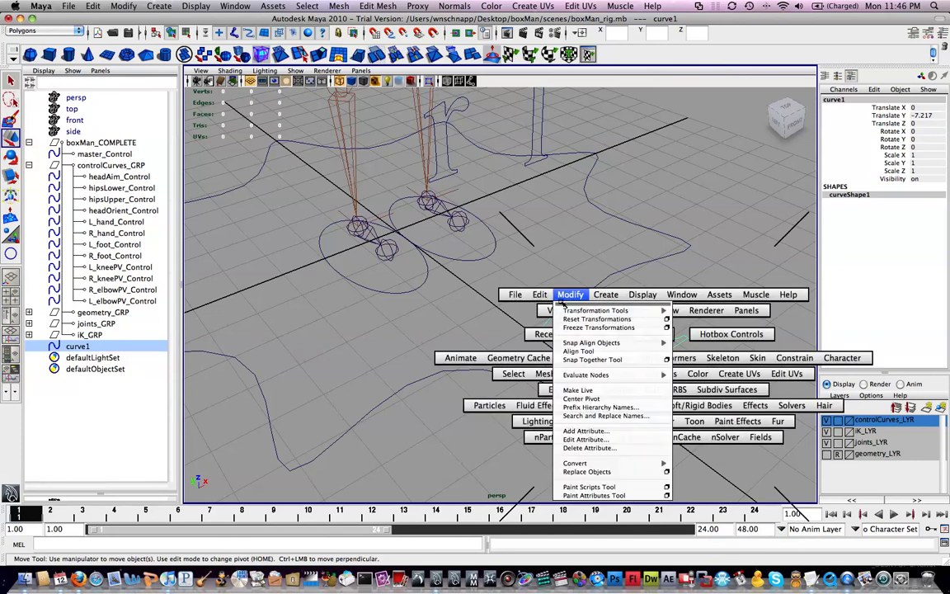
left_click(598, 399)
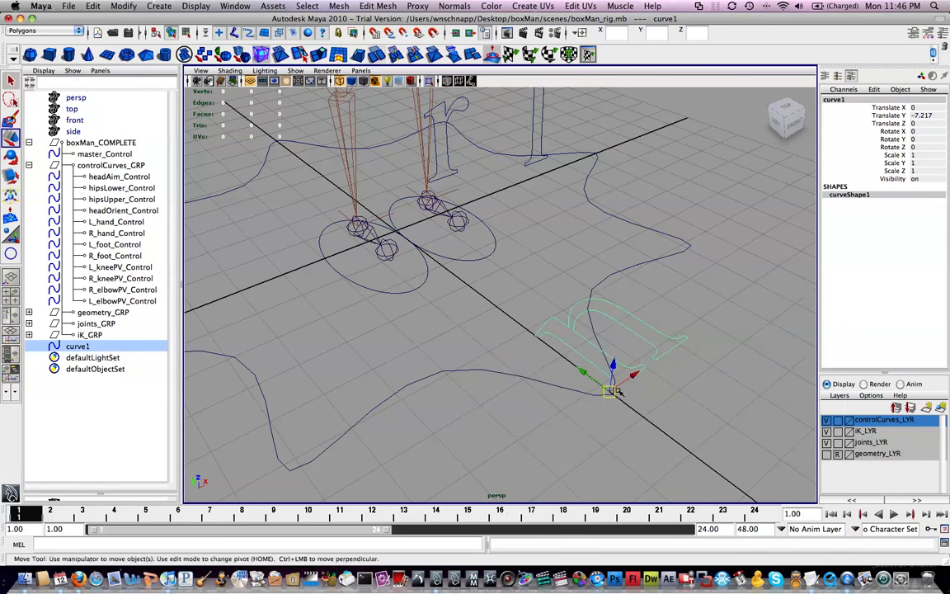
left_click_drag(644, 339, 610, 337, "alt")
key("space")
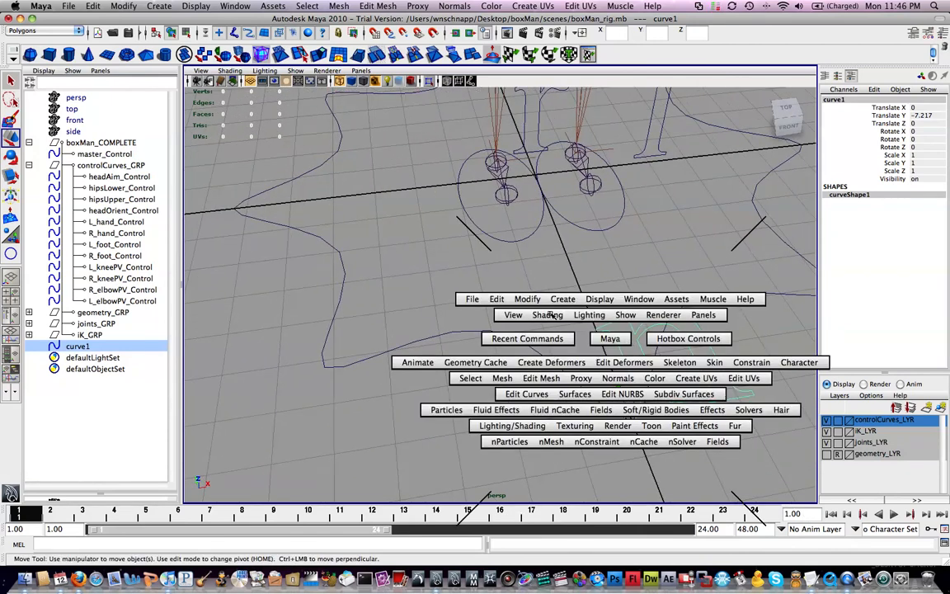
left_click(540, 301)
left_click(564, 402)
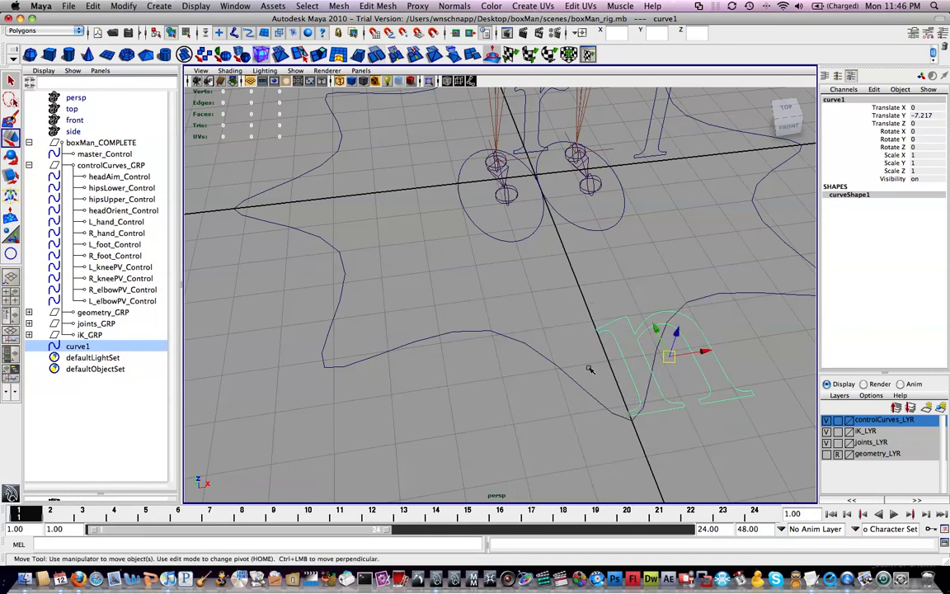
Try rotating the letter n curve about its centered pivot, undo the rotation, and delete the curve.
key("e")
left_click_drag(683, 371, 625, 311)
key("z")
key("w")
left_click_drag(602, 380, 603, 348, "alt")
key("Delete")
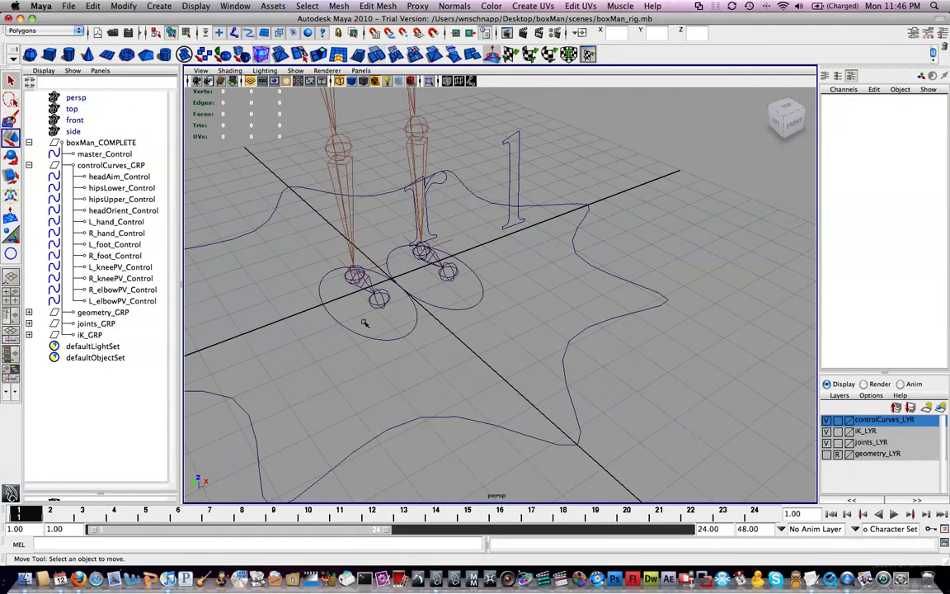
Create a locator, move it to about X 5.322, Y -4.792, Z 1.952, and select it.
middle_click_drag(407, 284, 419, 339, "alt")
mouse_move(474, 293)
left_mouse_down("alt")
mouse_move(477, 270)
mouse_move(572, 275)
mouse_move(576, 286)
mouse_move(557, 293)
mouse_move(581, 367)
mouse_move(585, 463)
mouse_move(593, 447)
left_mouse_up("alt")
key("space")
left_click_drag(399, 402, 635, 326)
middle_click_drag(773, 361, 643, 326, "alt")
left_click_drag(643, 326, 610, 306, "alt")
left_click(687, 309)
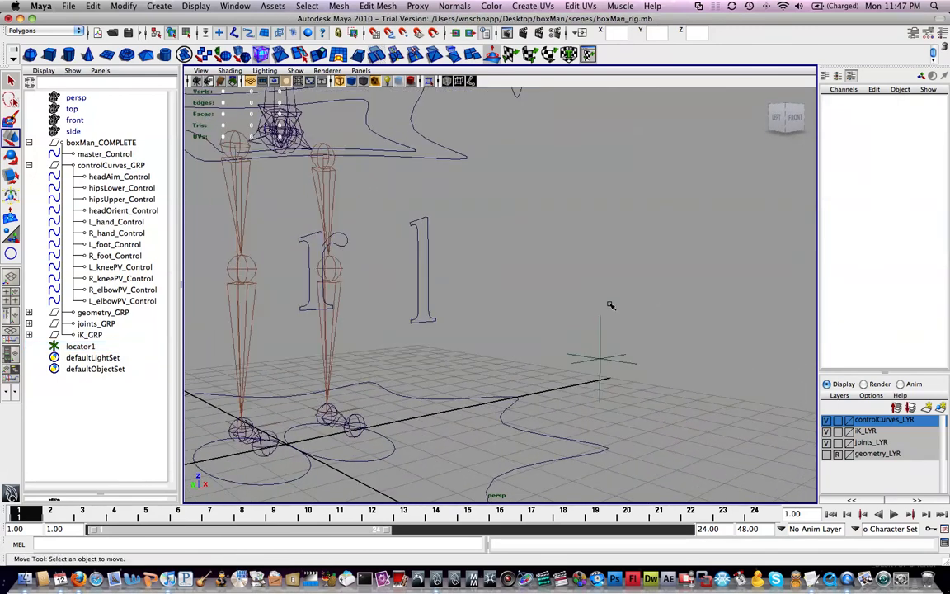
left_click(598, 356)
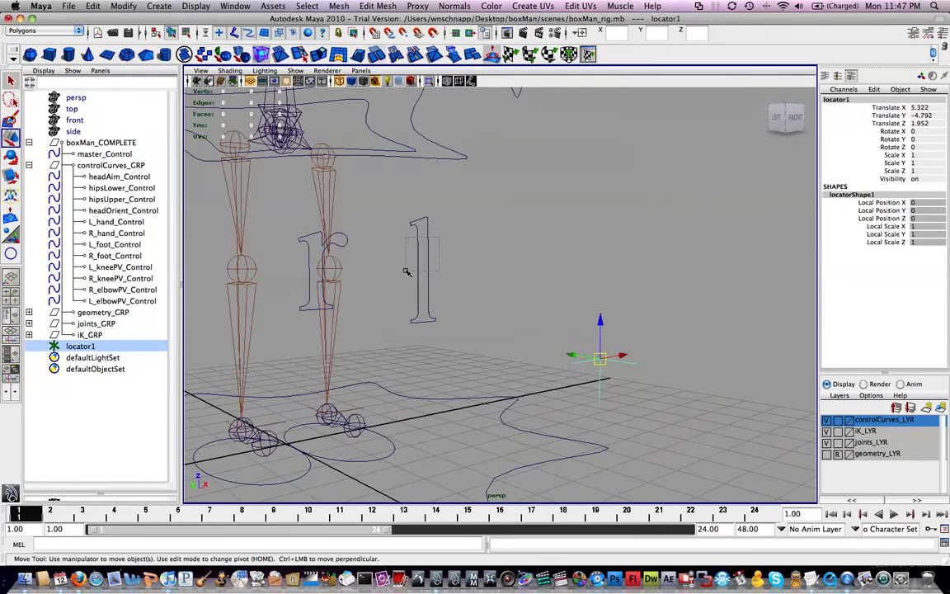
Try moving L_kneePV_Control along X to about -1.478 and undo the move.
left_click(429, 244)
left_click_drag(435, 244, 368, 237, "alt")
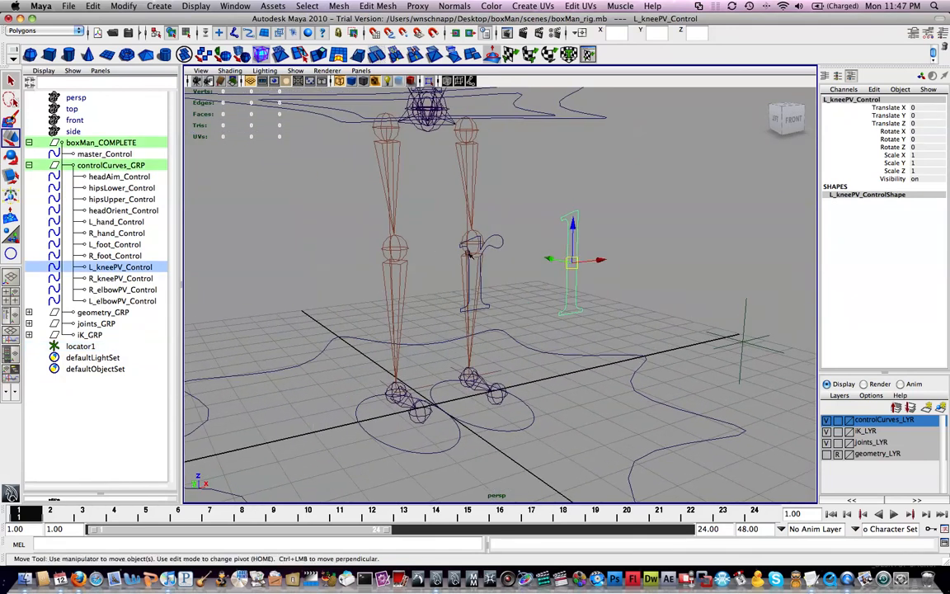
left_click_drag(530, 251, 546, 263, "alt")
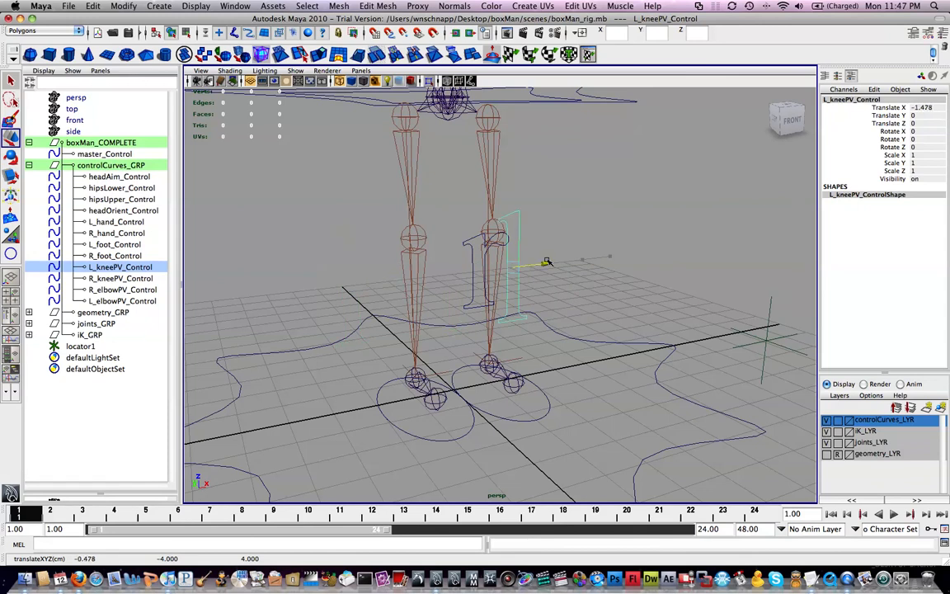
key("super+z")
Delete locator1 from the scene.
left_click_drag(792, 343, 736, 364)
middle_click_drag(750, 339, 576, 346, "alt")
left_click_drag(545, 314, 553, 315, "alt")
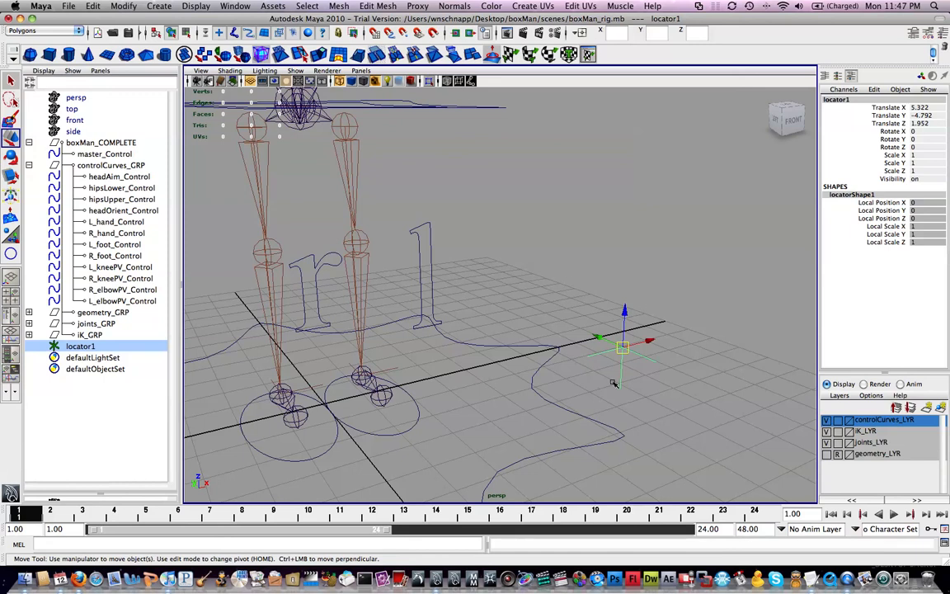
key("Delete")
Examine the placement of the knee pole-vector controls relative to the knee joints from the front and the left side.
left_click_drag(419, 328, 437, 297, "alt")
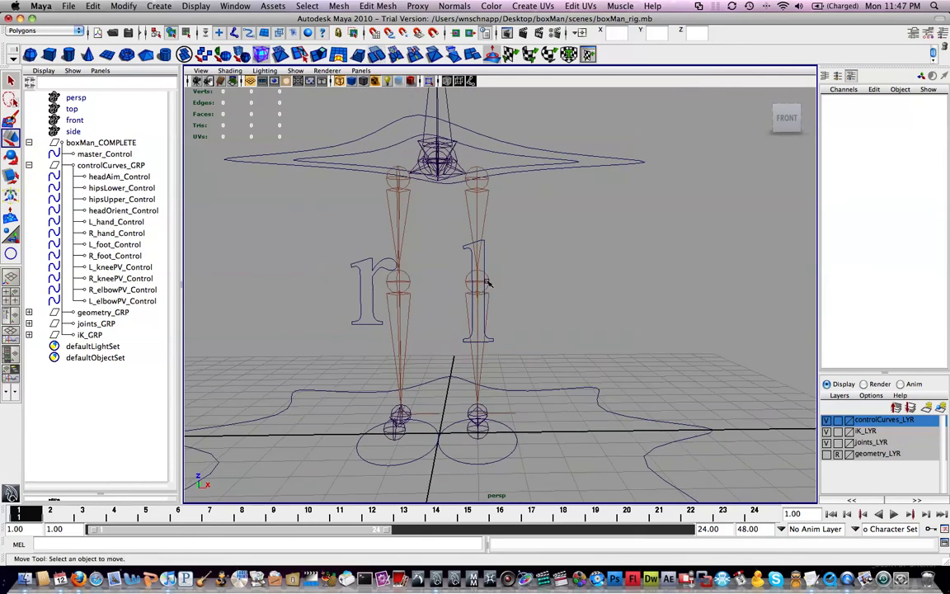
left_click_drag(442, 286, 408, 253, "alt")
middle_click_drag(370, 249, 498, 219, "alt")
left_click_drag(498, 219, 521, 233, "alt")
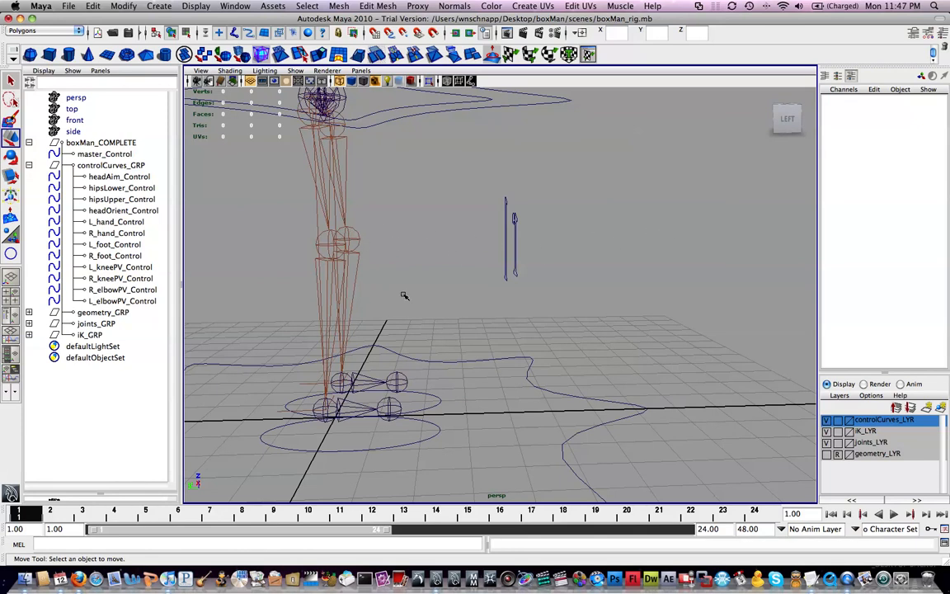
left_click_drag(368, 250, 442, 305, "alt")
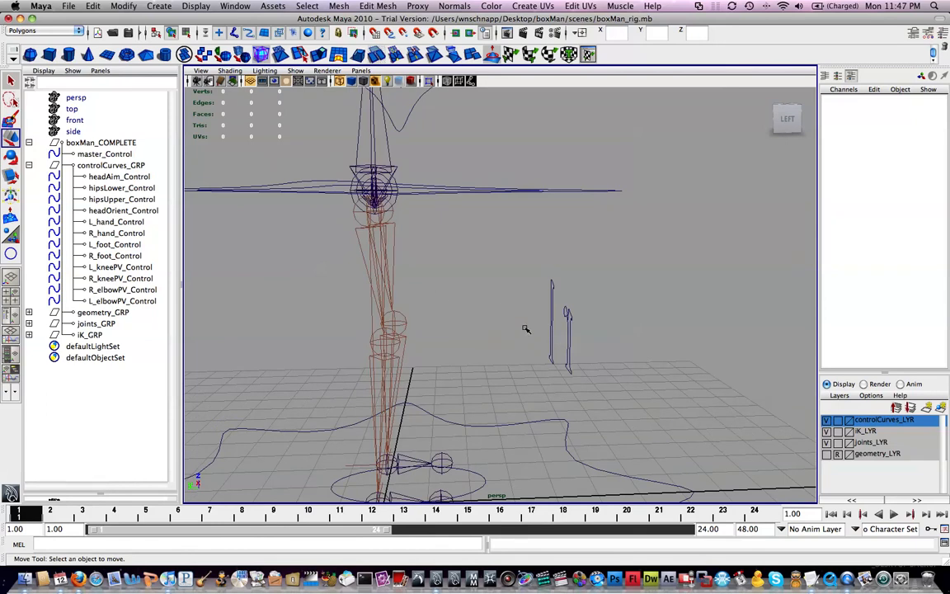
left_click_drag(480, 355, 477, 339, "alt")
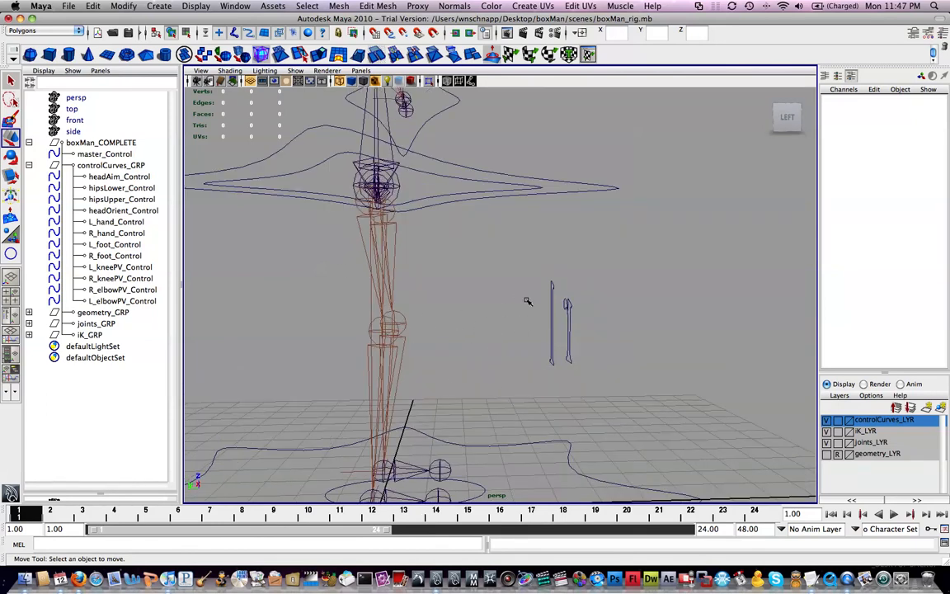
Examine the knee and elbow pole-vector controls around the rig from above, the front and close to the feet.
left_click_drag(577, 323, 521, 389, "alt")
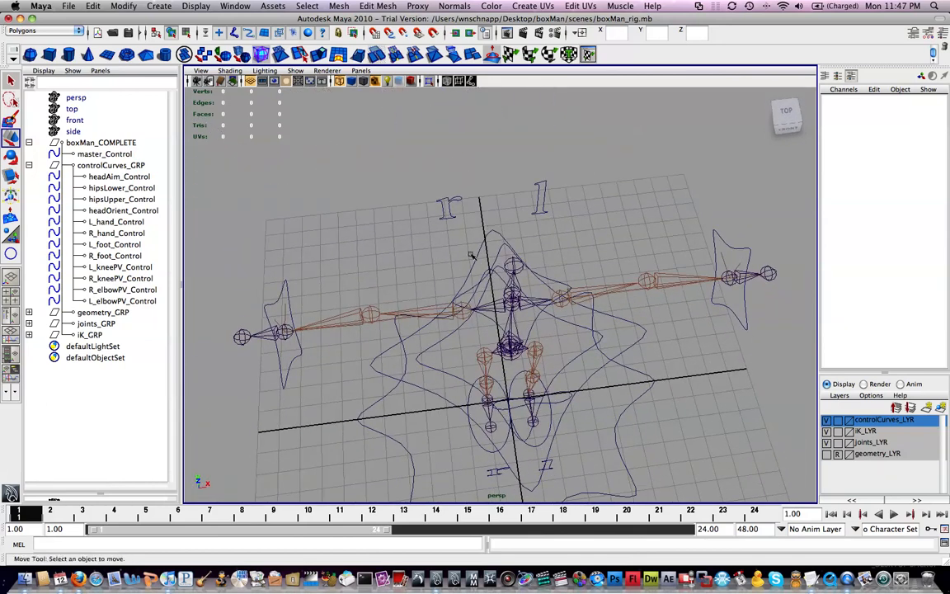
left_click_drag(506, 254, 442, 262, "alt")
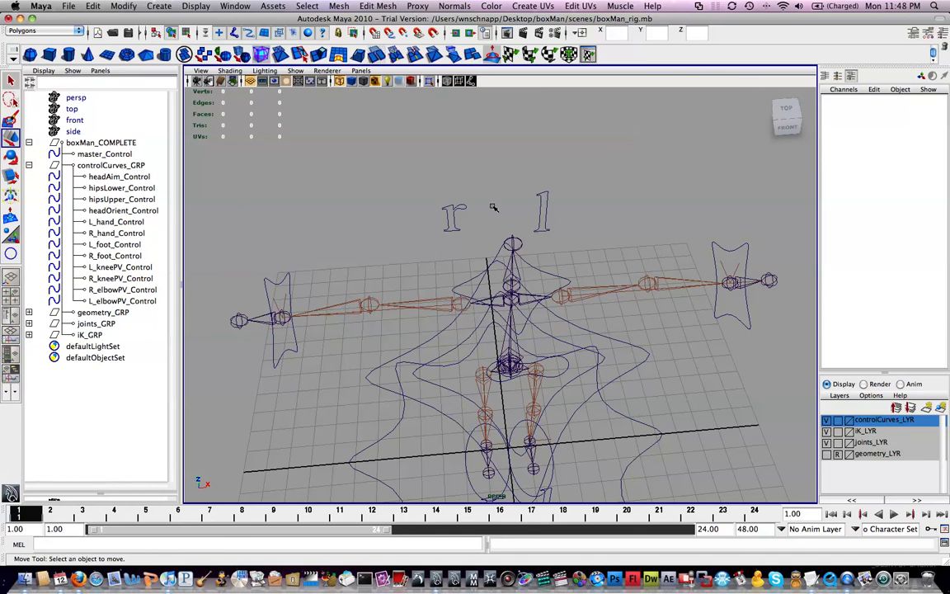
left_click_drag(434, 366, 552, 216, "alt")
left_click_drag(695, 323, 641, 332, "alt")
middle_click_drag(650, 375, 646, 332, "alt")
left_click_drag(647, 331, 693, 325, "alt")
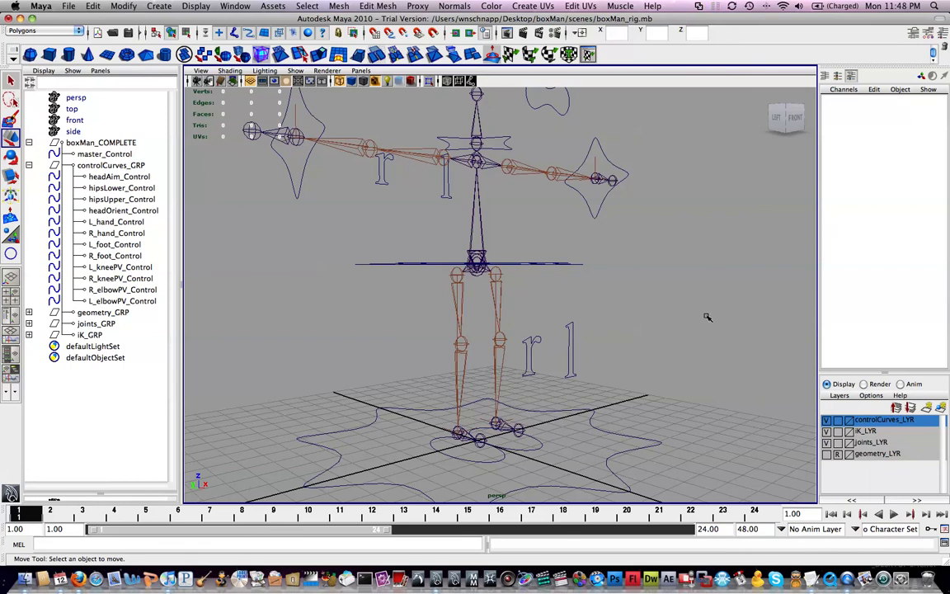
left_click_drag(691, 299, 477, 303, "alt")
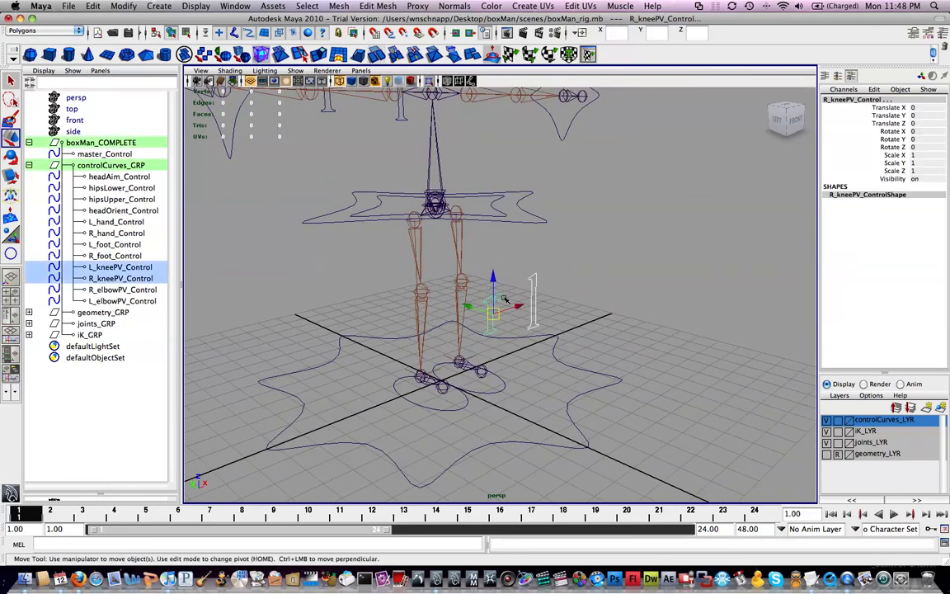
left_click(551, 278)
left_click_drag(508, 259, 612, 293, "alt")
right_click_drag(612, 294, 497, 263, "alt")
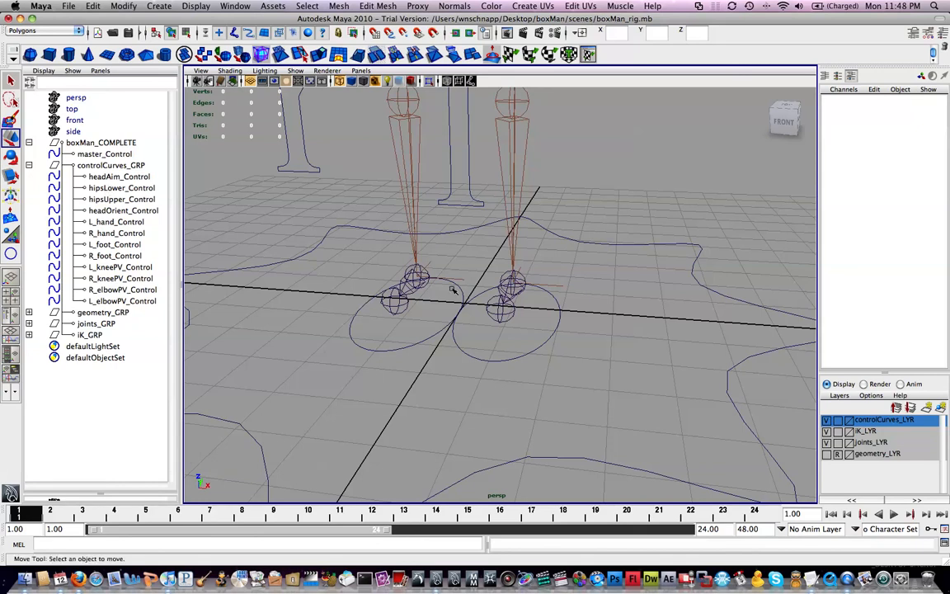
Detach the Constrain commands into a floating window beside the feet.
key("space")
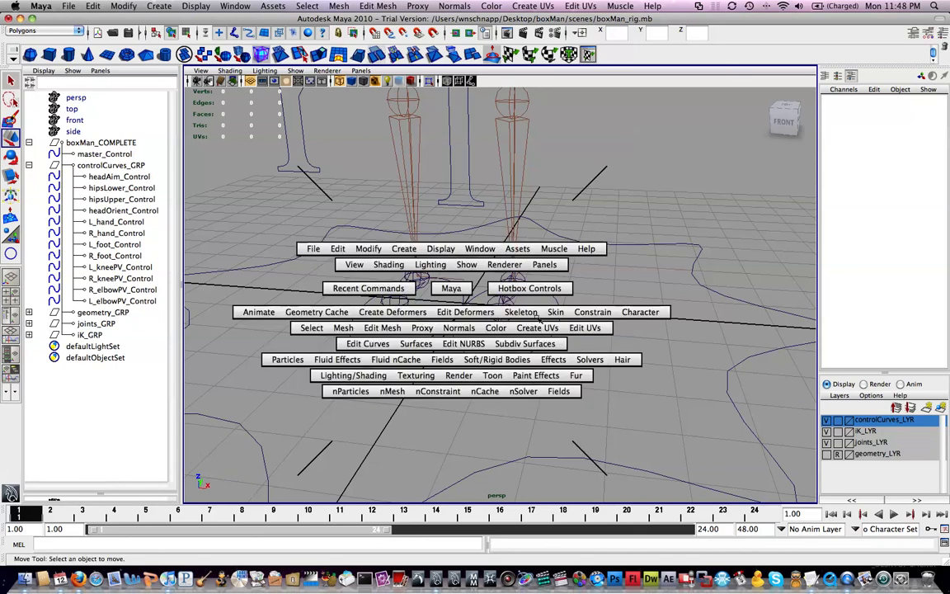
left_click(595, 313)
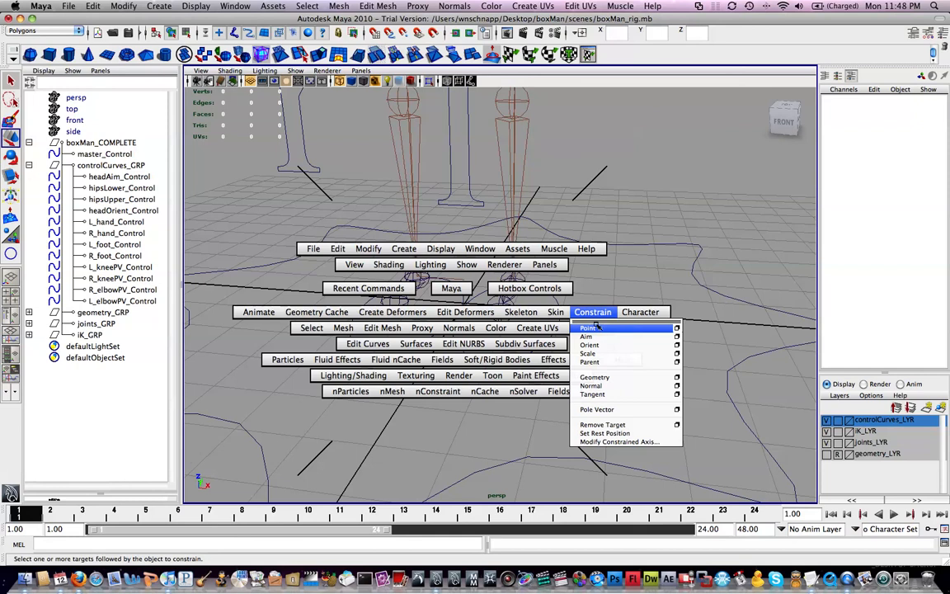
left_click(598, 322)
left_click_drag(602, 328, 695, 207)
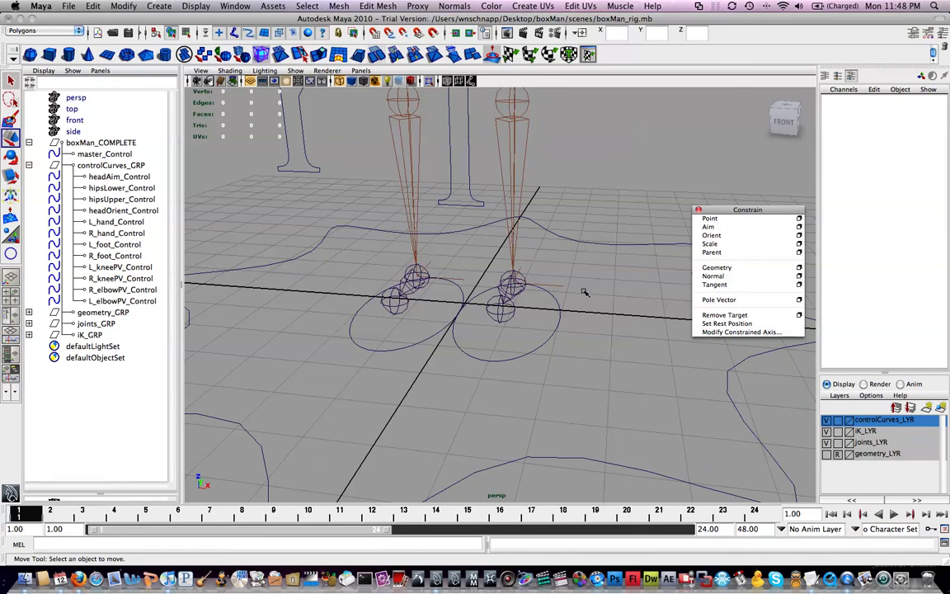
Create a polygon sphere at about X 0.24, Y -3.915 and a polygon cube at about X 2.364, Y -3.397.
left_click(30, 54)
left_click_drag(416, 405, 426, 429)
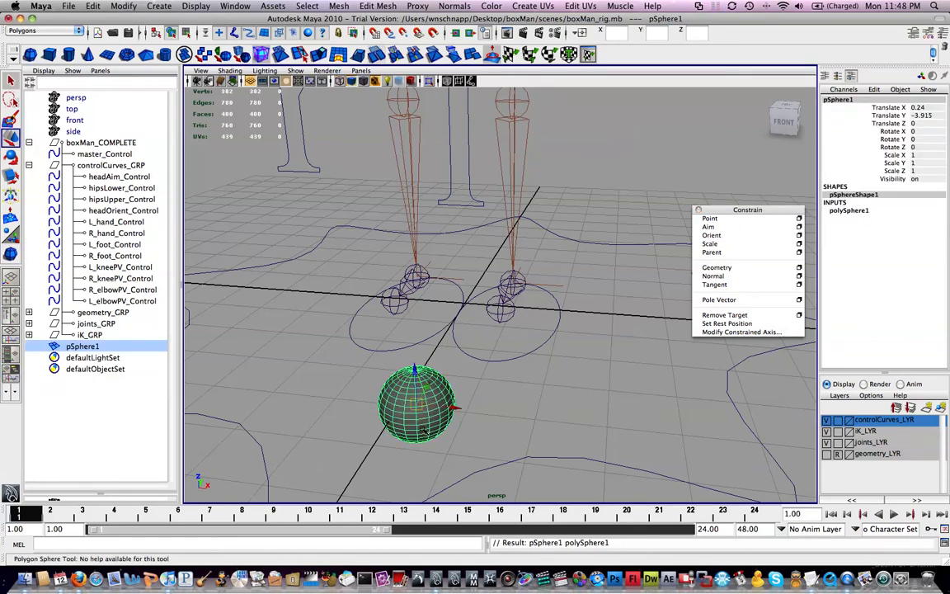
left_click(49, 53)
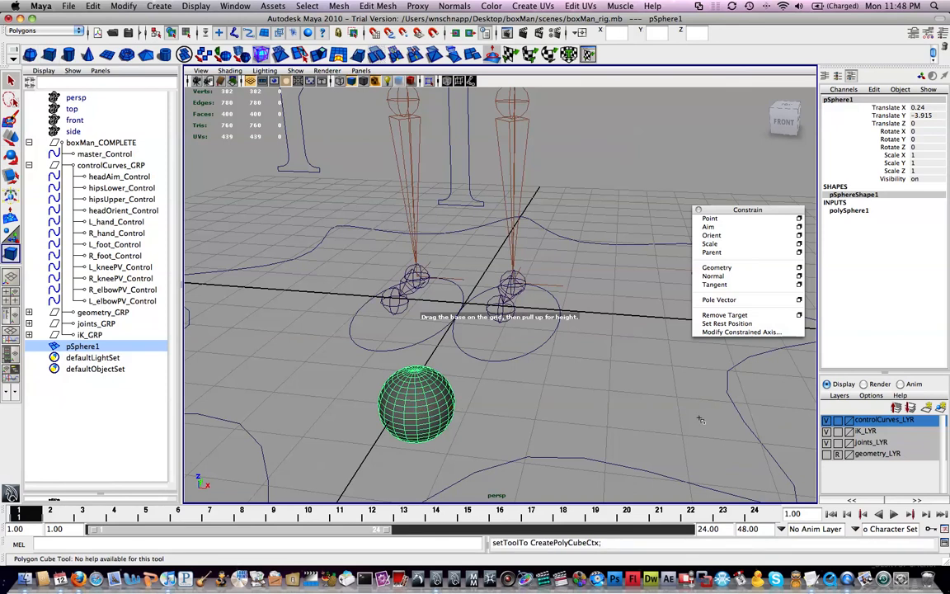
left_click(565, 398)
Try a point constraint of pCube1 to pSphere1 without maintaining the offset, and undo it.
left_click(453, 395)
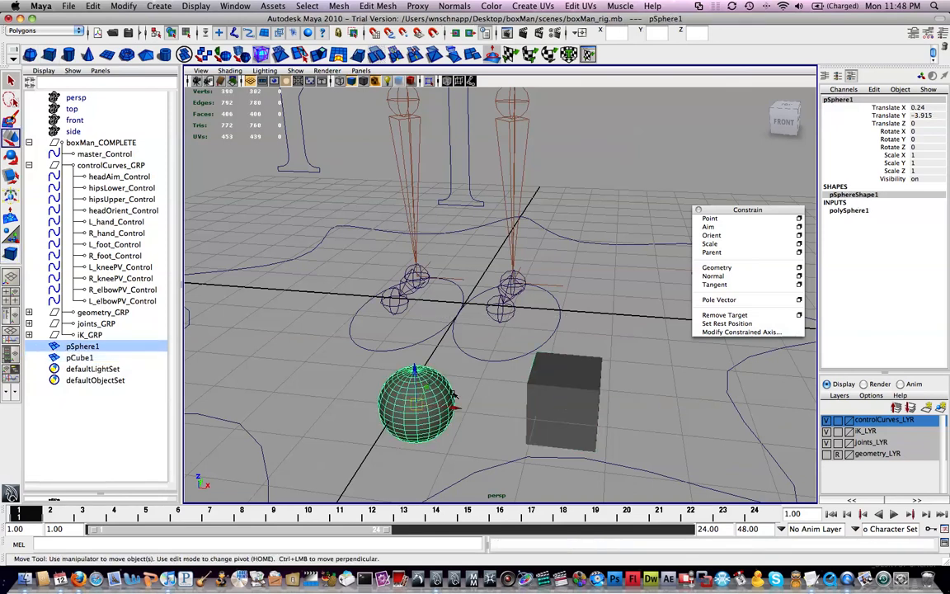
left_click(548, 397, "shift")
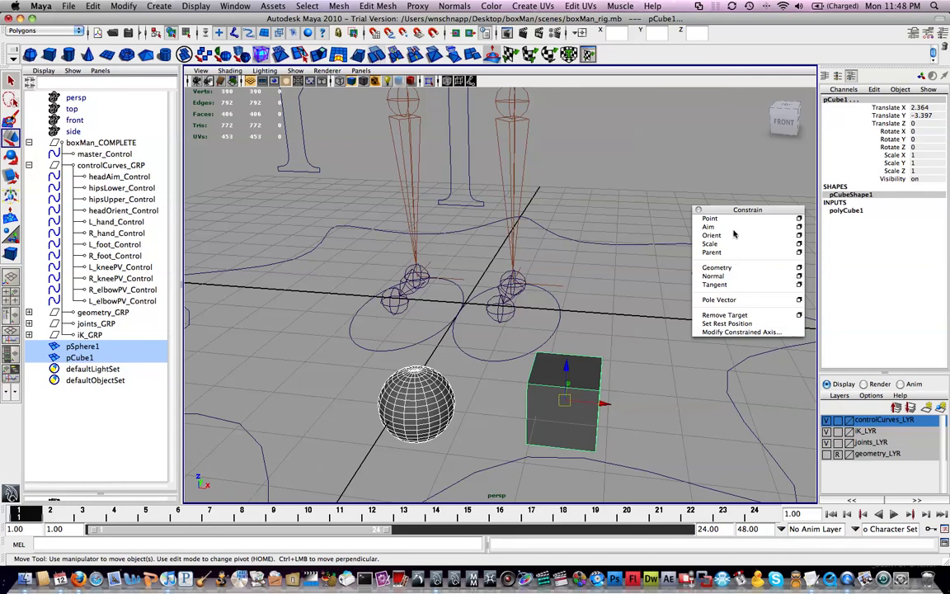
left_click(709, 218)
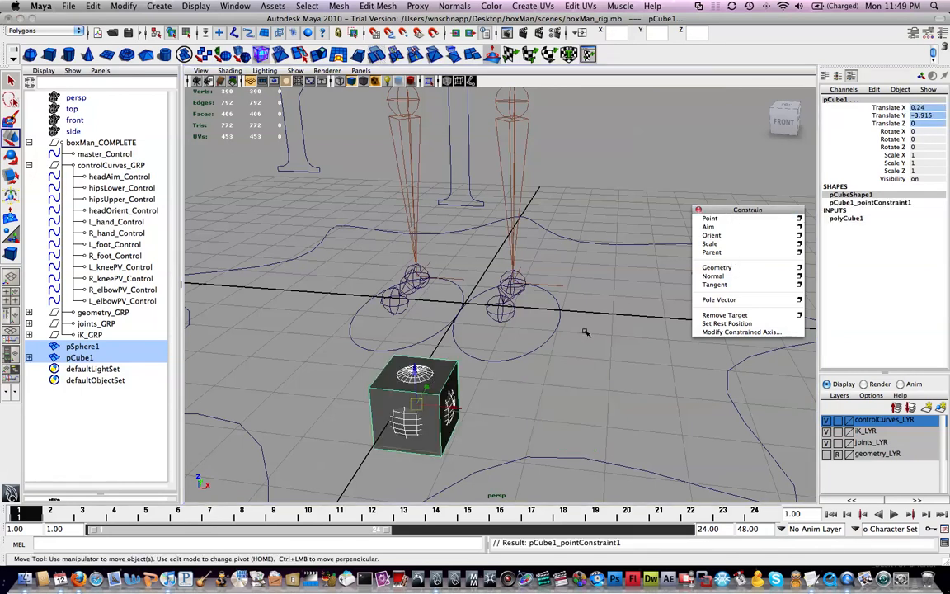
key("ctrl+z")
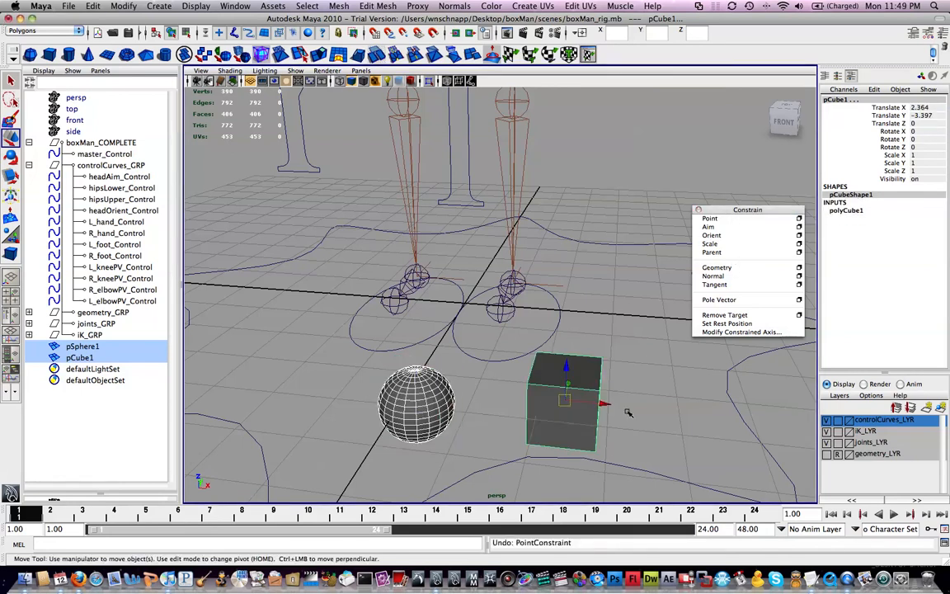
Point-constrain pCube1 to pSphere1 on all axes with Maintain offset enabled.
left_click(798, 218)
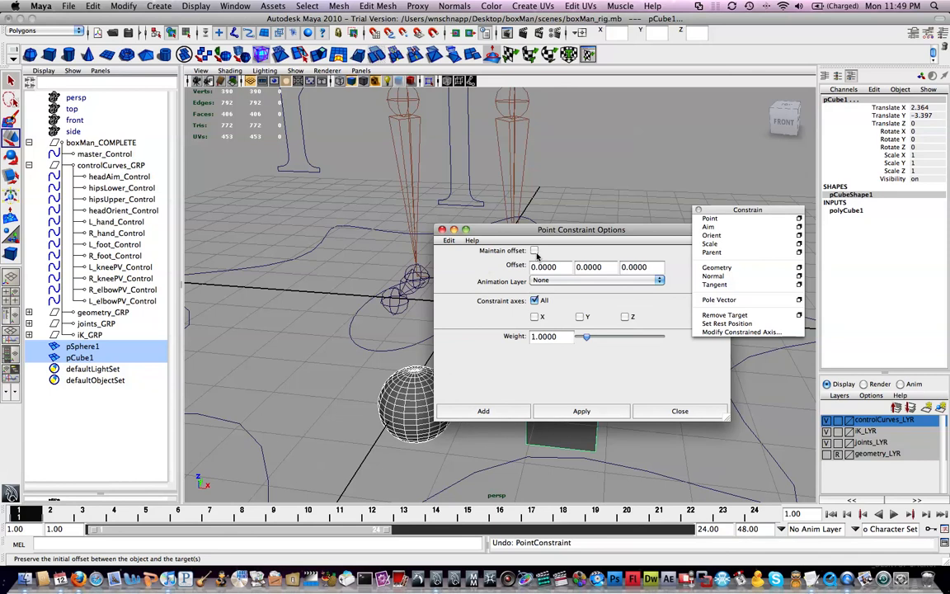
left_click_drag(586, 235, 551, 80)
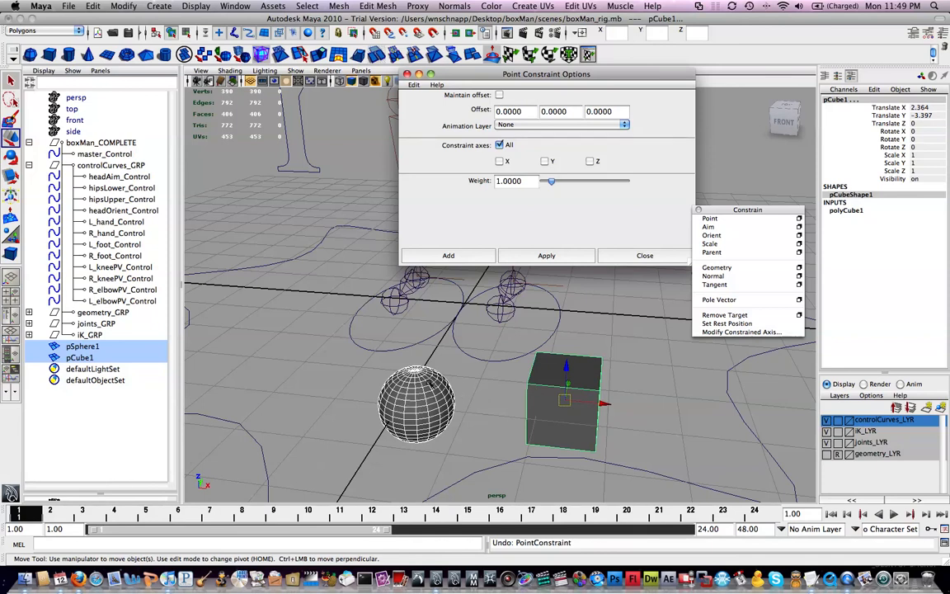
left_click(499, 95)
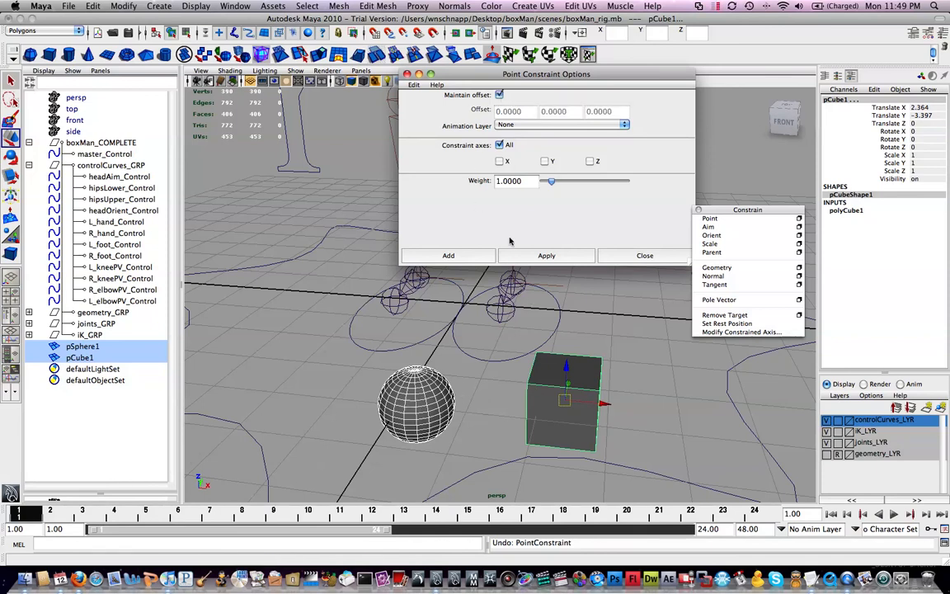
left_click(466, 258)
Move pSphere1 to about X 0.454, Y -3.577, Z 0.741 and try moving the point-constrained pCube1 separately.
left_click(435, 386)
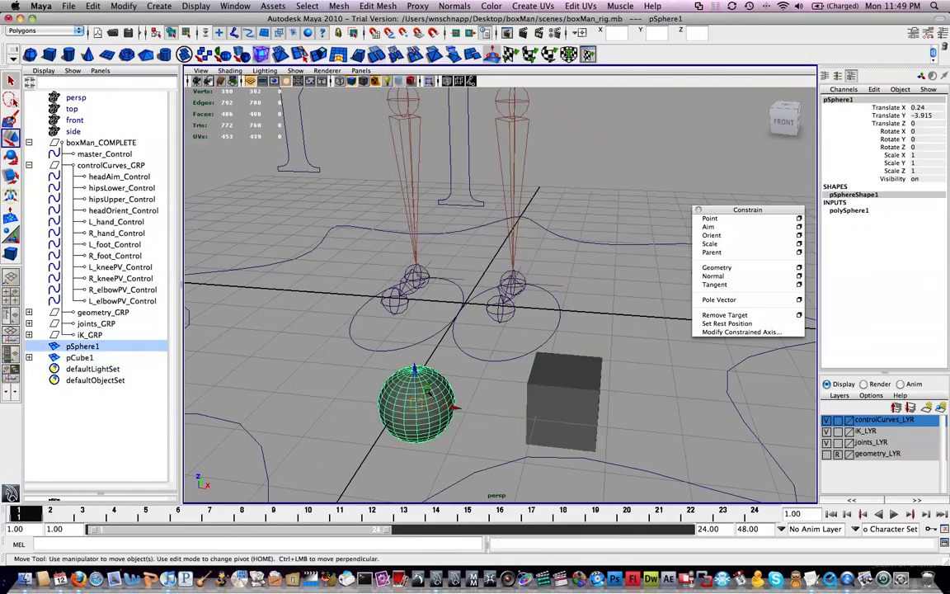
mouse_move(421, 404)
left_mouse_down()
mouse_move(445, 295)
mouse_move(506, 419)
mouse_move(421, 410)
left_mouse_up()
left_click(494, 402)
left_click(551, 396)
left_click_drag(562, 406, 539, 226)
left_click(409, 408)
left_click_drag(410, 407, 428, 344)
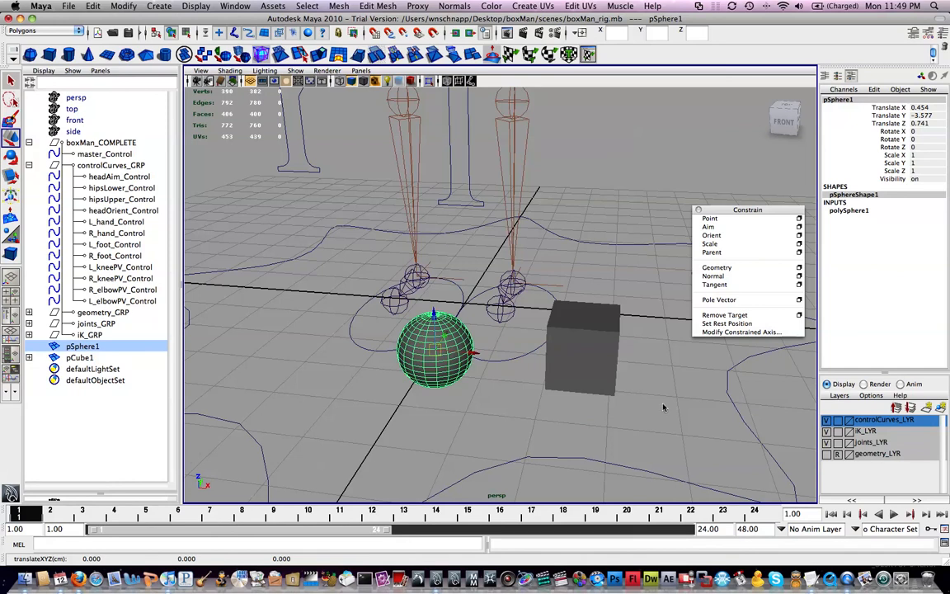
left_click(541, 301)
left_click(568, 339)
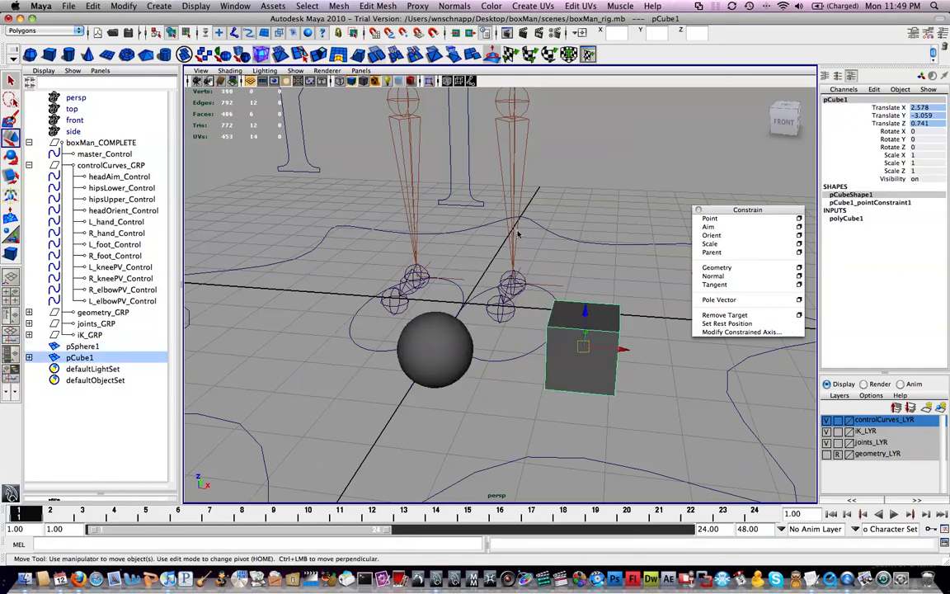
Create a second sphere at about X 1.084, Y -6.109 and a second cube at about X 2.791, Y -6.844.
middle_click_drag(524, 302, 531, 240, "alt")
left_click_drag(531, 240, 541, 280, "alt")
middle_click_drag(541, 280, 504, 239, "alt")
left_click_drag(464, 278, 429, 255, "alt")
left_click(420, 259)
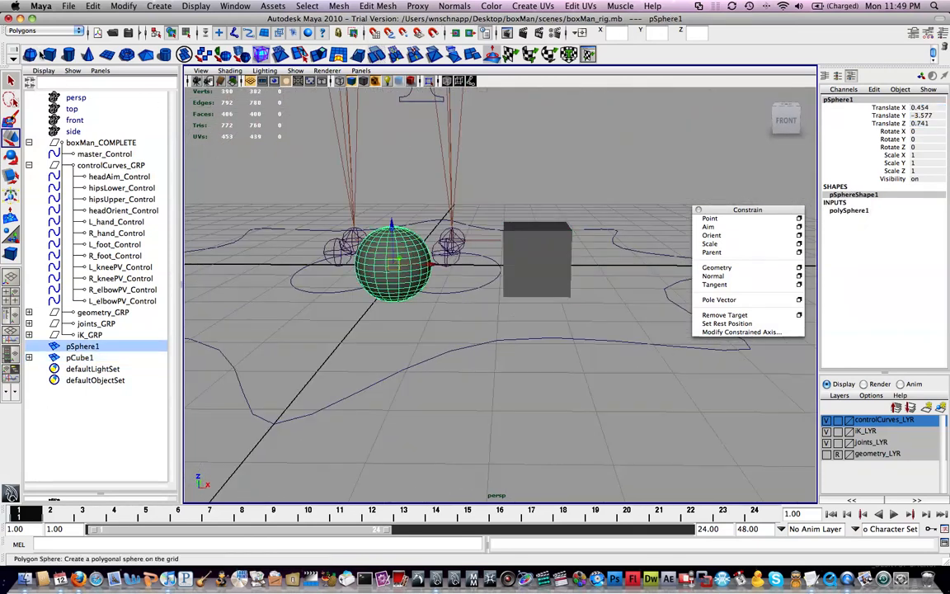
left_click(31, 61)
left_click_drag(412, 375, 487, 380)
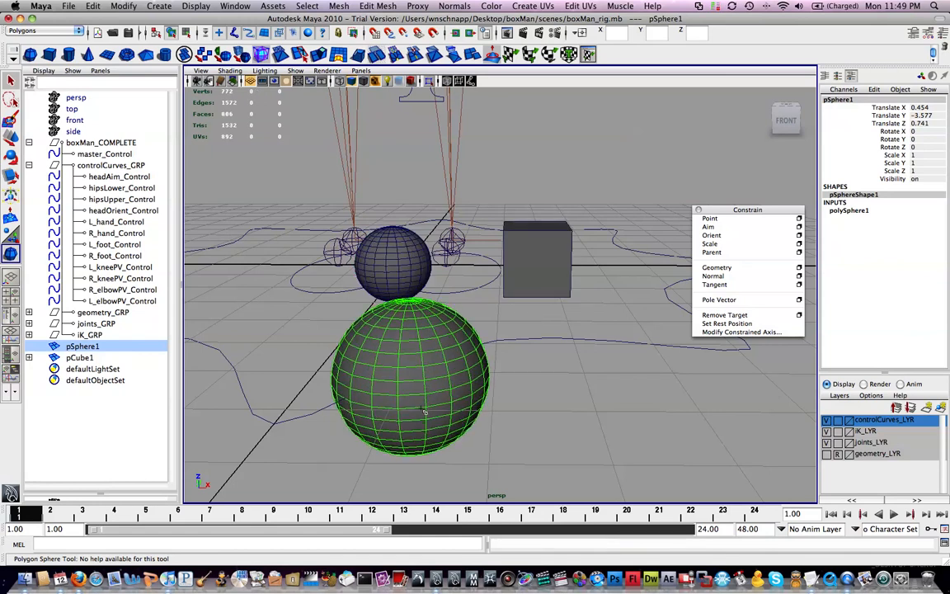
left_click(49, 53)
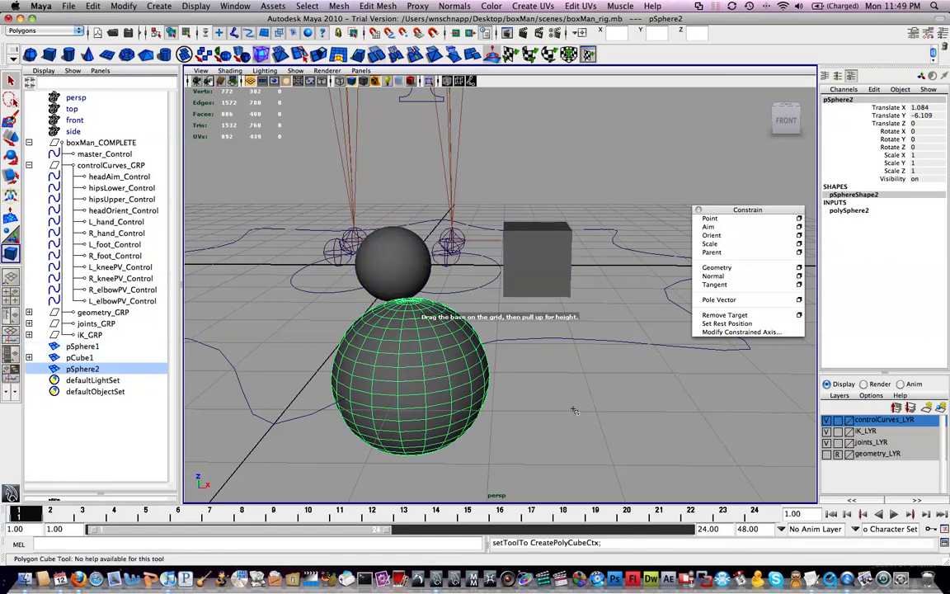
left_click_drag(580, 429, 573, 403)
middle_click_drag(578, 377, 557, 398, "alt")
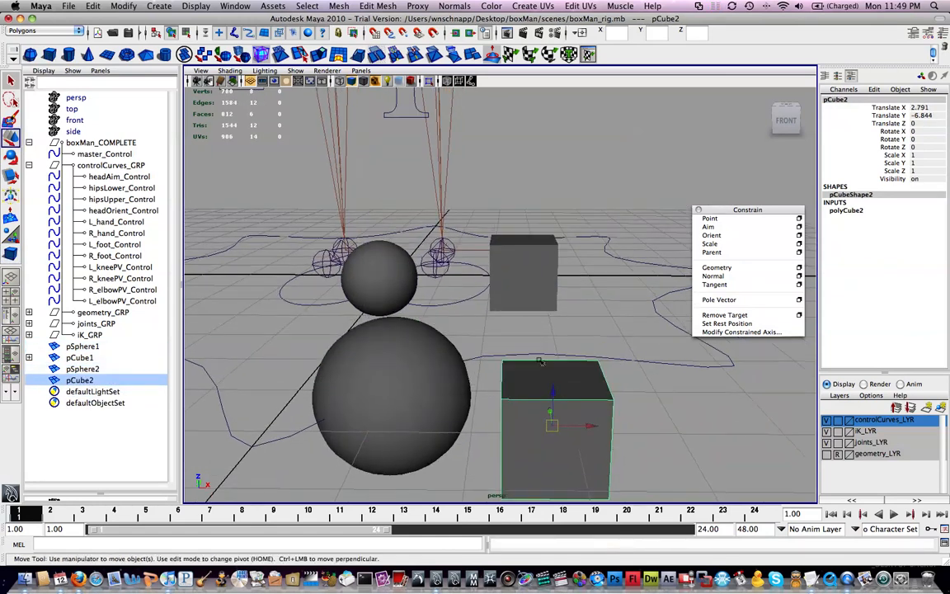
Parent pCube2 under pSphere2 and move the sphere to about X 0.54, Y -5.649, Z 1.831.
left_click(387, 340)
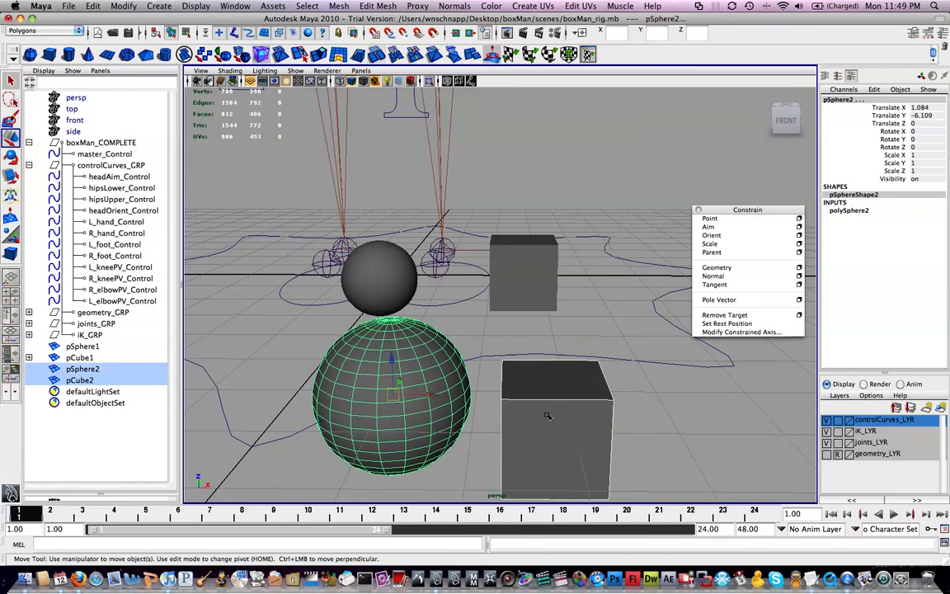
key("p")
left_click(437, 393)
left_click_drag(387, 391, 348, 194)
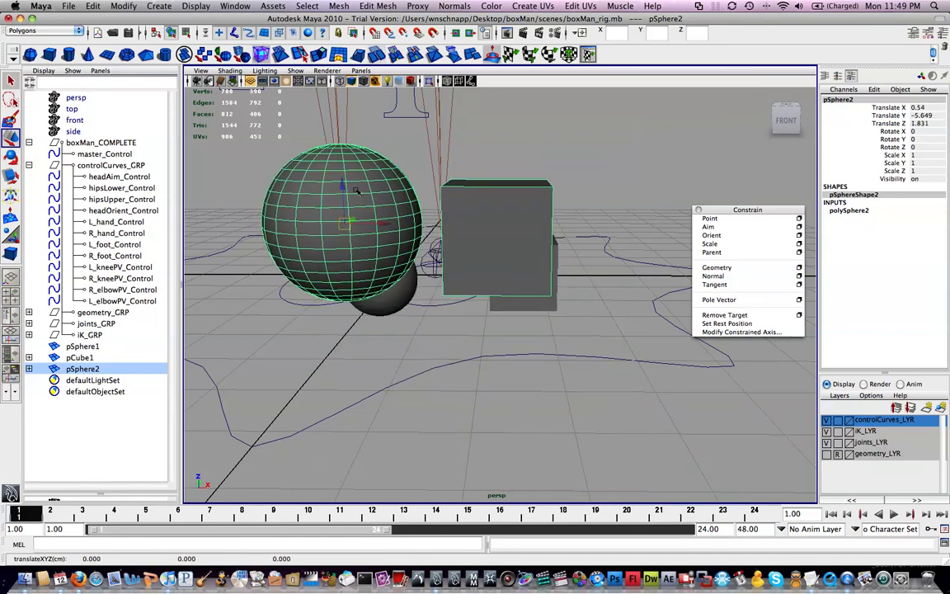
Move pCube2 to about X 2.542, Y -0.6, Z 0.487 and pSphere2 to about X 0.705, Y -5.82, Z 1.152.
left_click(487, 212)
left_click_drag(493, 236, 582, 185)
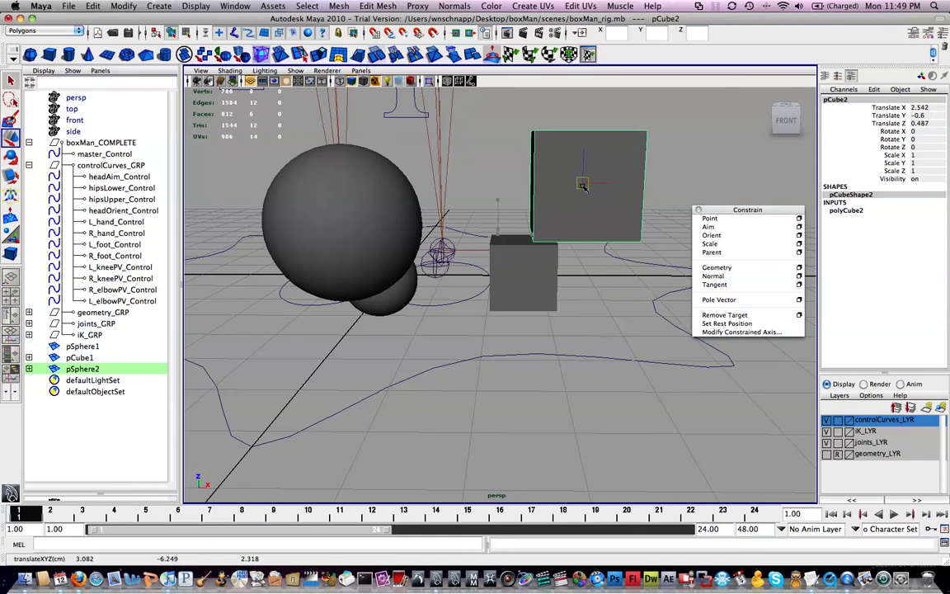
left_click(302, 155)
left_click(376, 200)
left_click_drag(345, 220, 359, 286)
left_click_drag(534, 235, 535, 265, "alt")
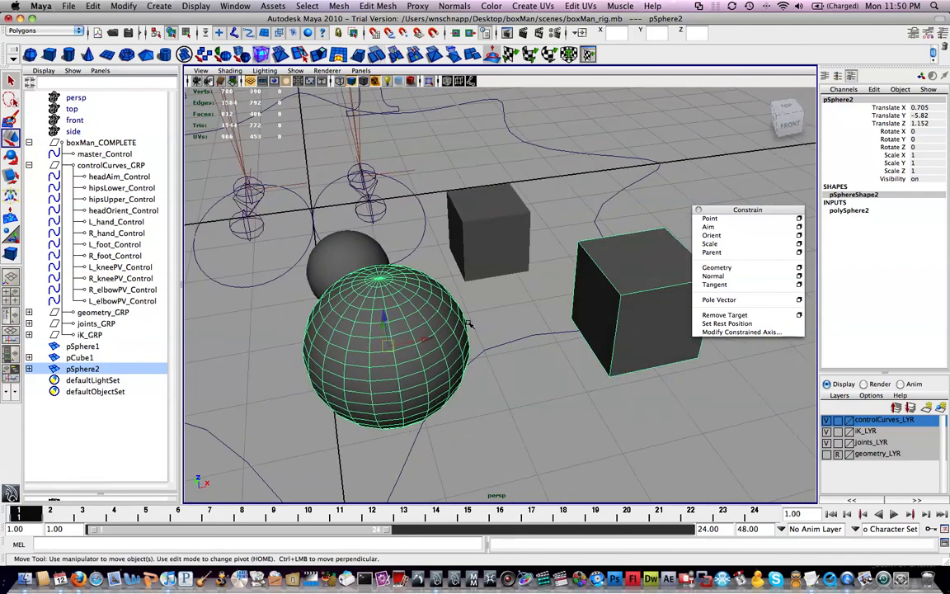
Delete pSphere2 with its child cube, as well as pSphere1 and pCube1.
key("Delete")
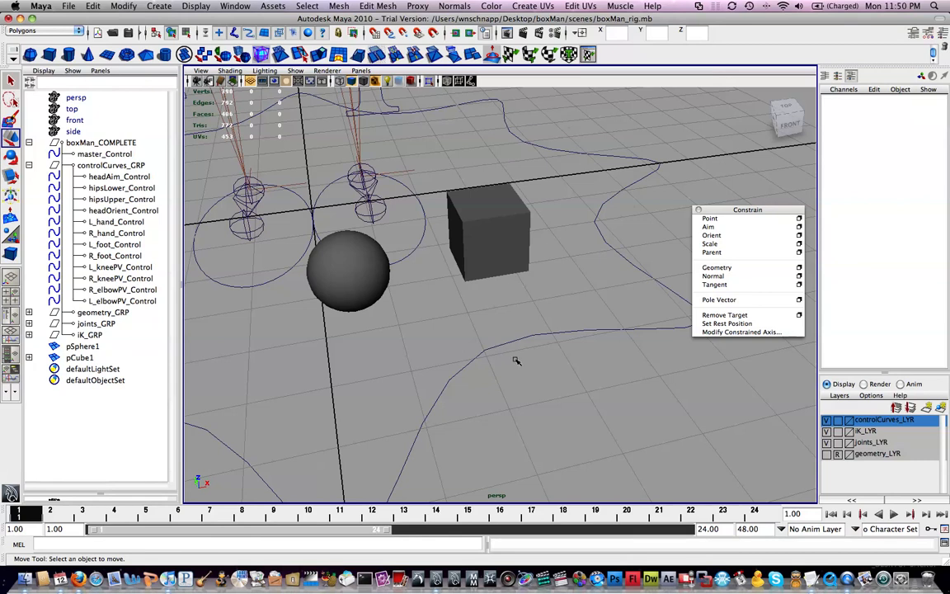
left_click(329, 273)
left_click(478, 232, "shift")
key("Delete")
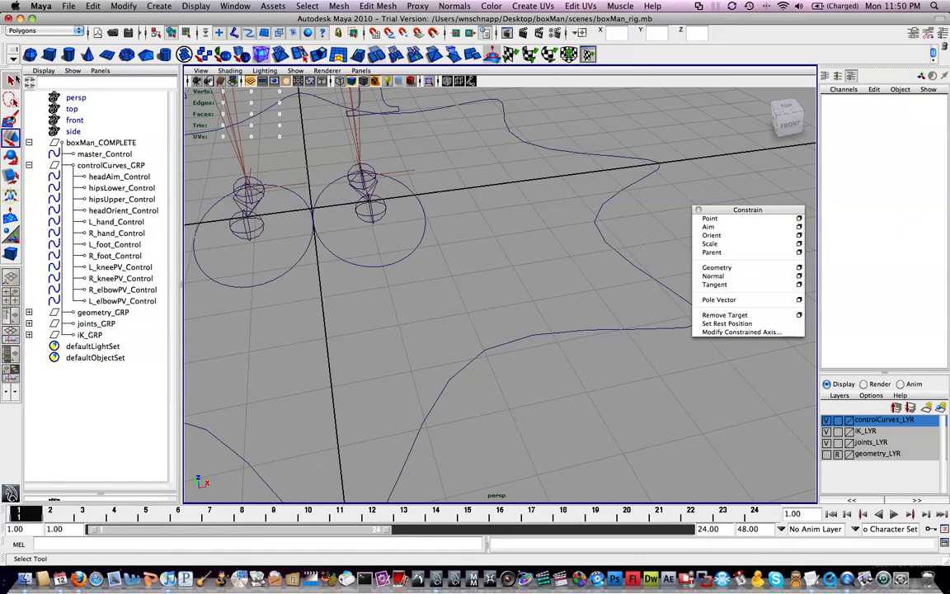
Create a polygon sphere at about X 2.135, Y -2.733 and a polygon cube at about X 4.424, Y -3.442.
left_click(29, 54)
left_click_drag(455, 265, 505, 271)
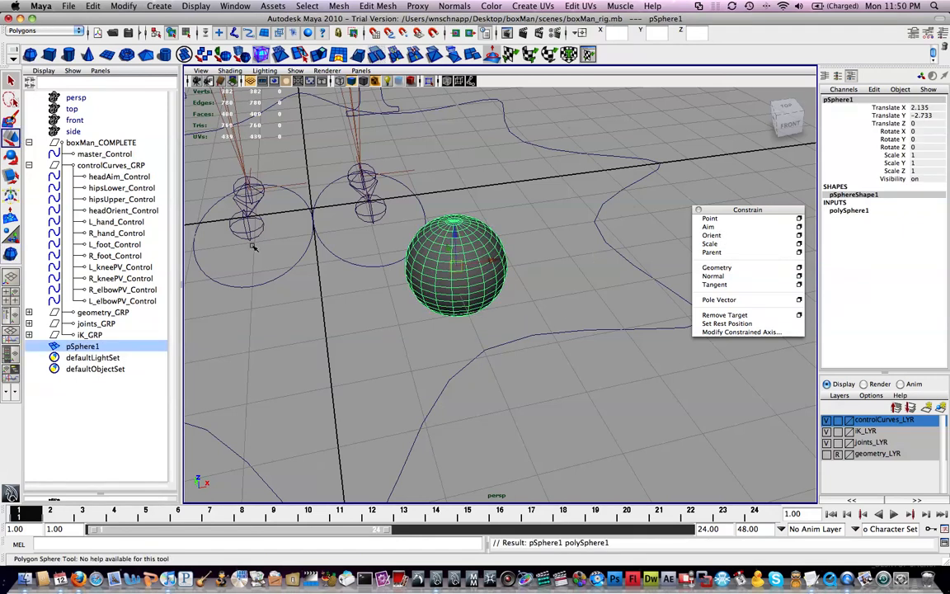
left_click(50, 55)
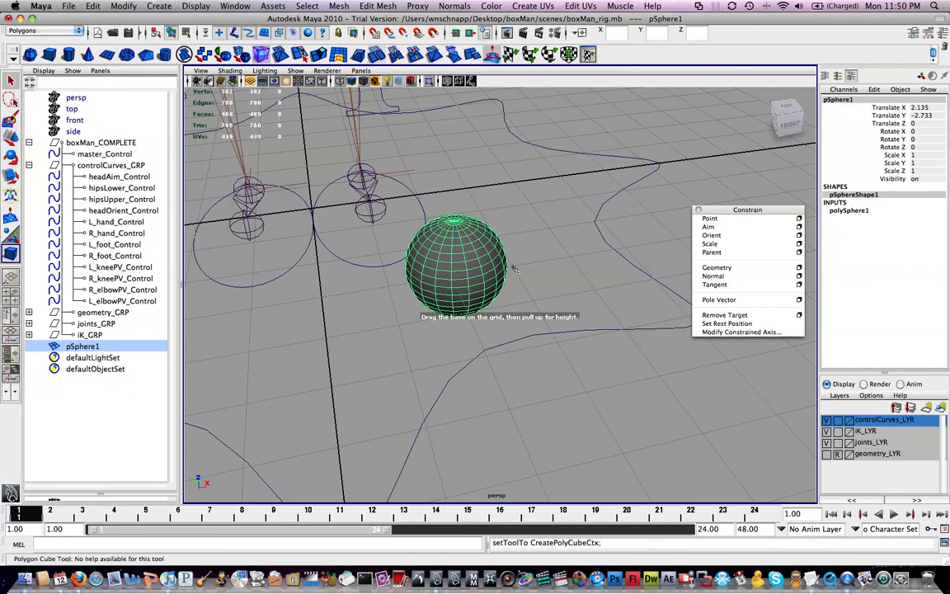
left_click(606, 268)
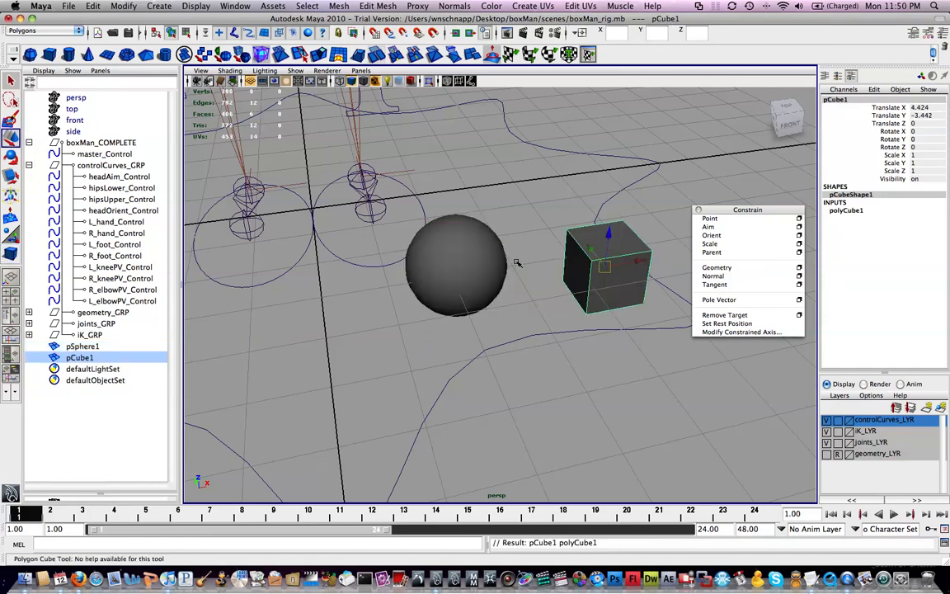
Parent-constrain pCube1 to pSphere1.
left_click(462, 243)
left_click(594, 264, "shift")
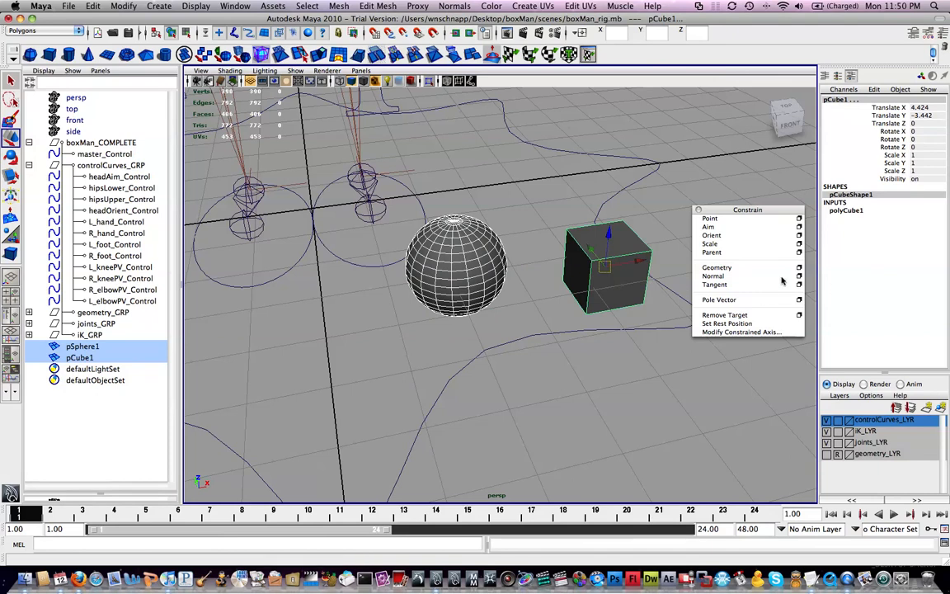
left_click(711, 251)
left_click_drag(470, 146, 474, 178, "alt")
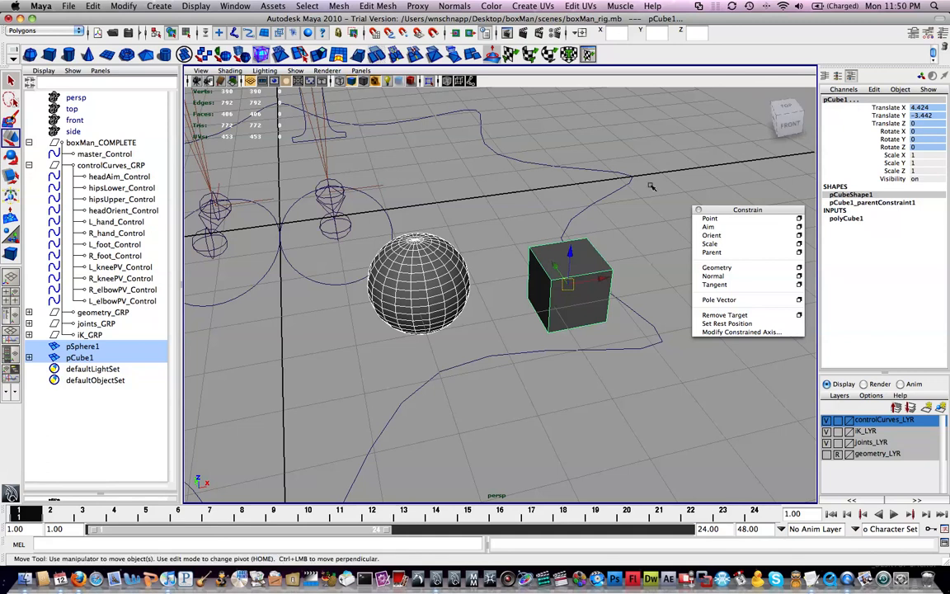
Rotate pSphere1 to about X -19.276, Y -27.993, Z -8.254 to test the parent constraint and undo the rotation.
left_click(421, 249)
key("e")
left_click(421, 242)
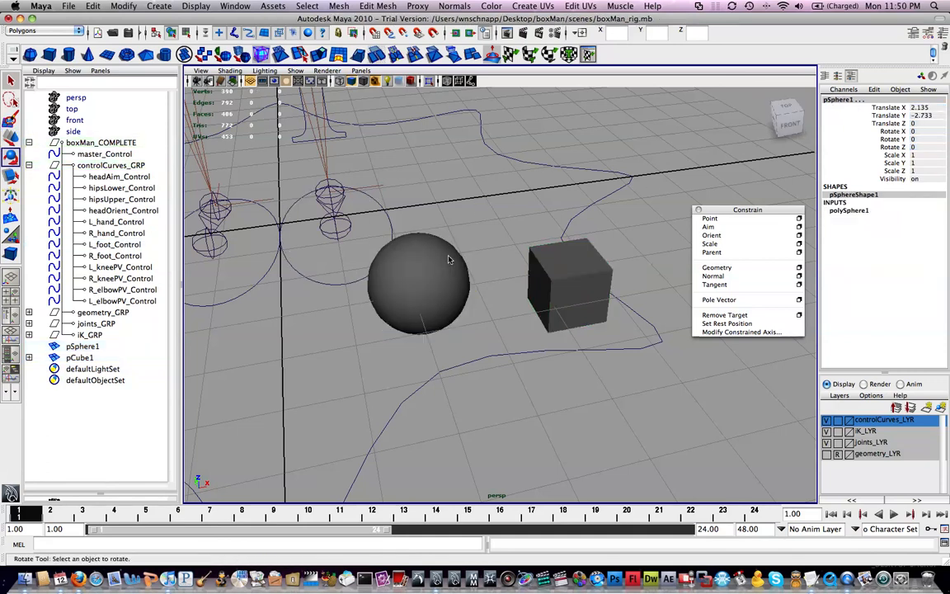
left_click_drag(396, 241, 464, 233)
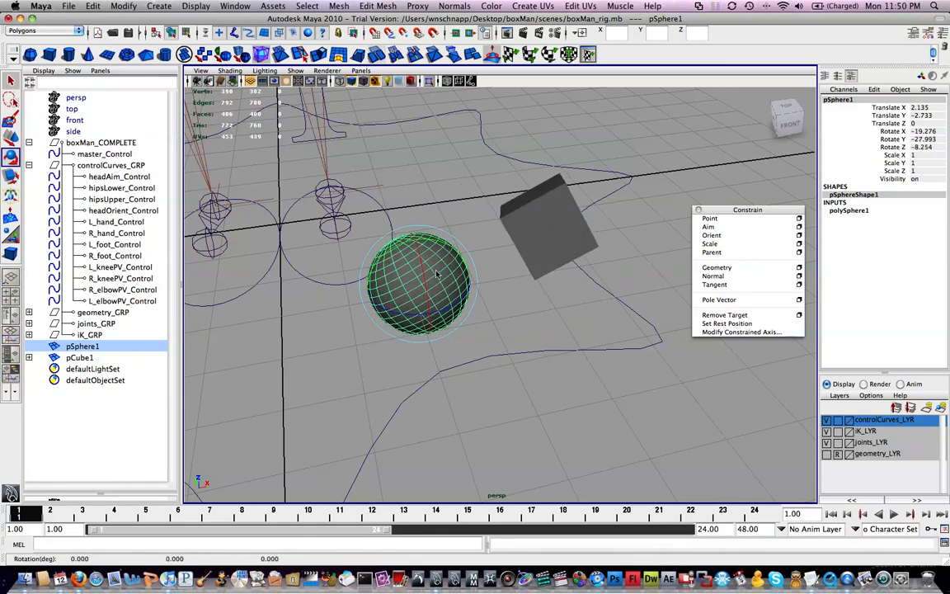
key("z")
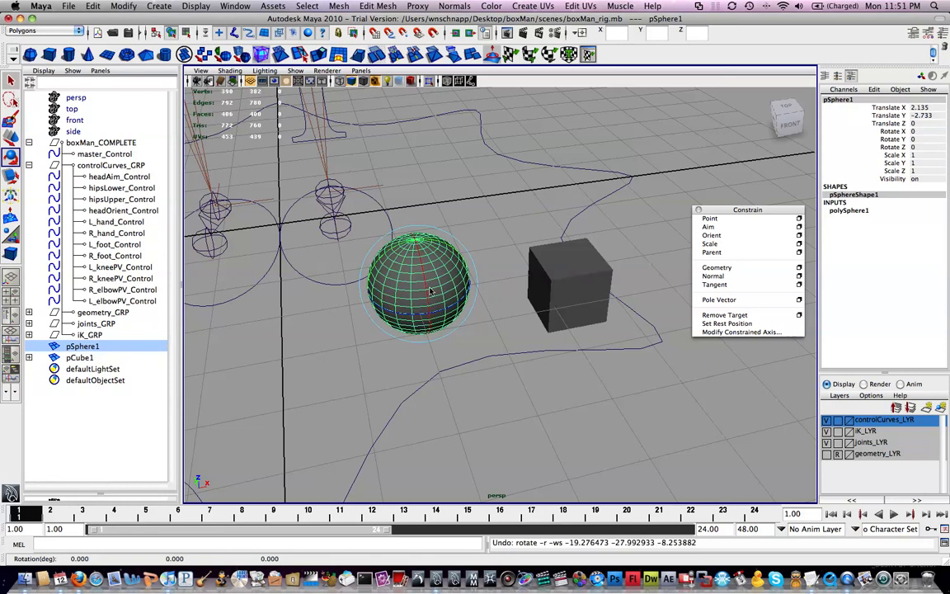
Create a second polygon sphere at about X 1.778, Y -5.927 and a second polygon cube at about X 4.078, Y -6.574.
middle_click_drag(493, 259, 485, 246, "alt")
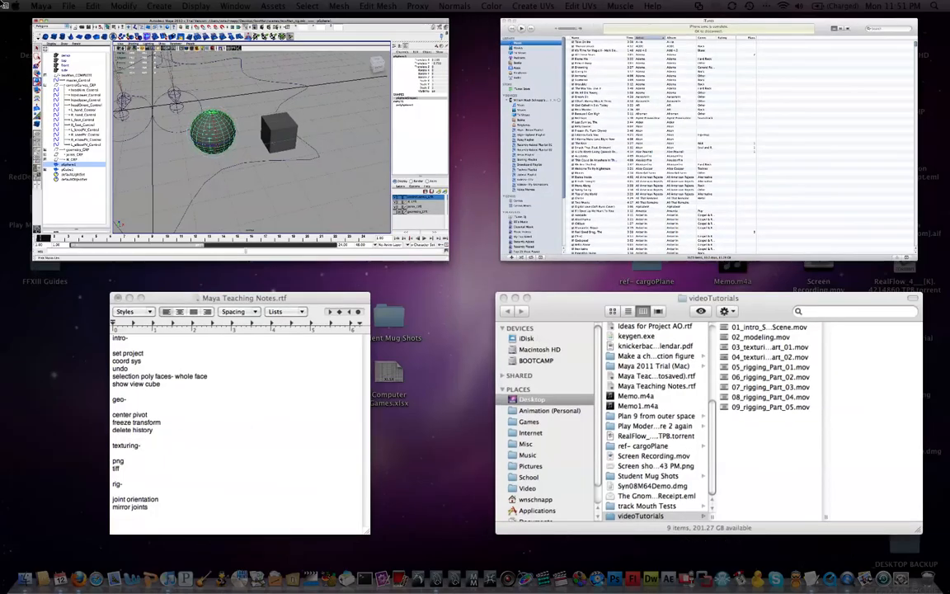
left_click(30, 53)
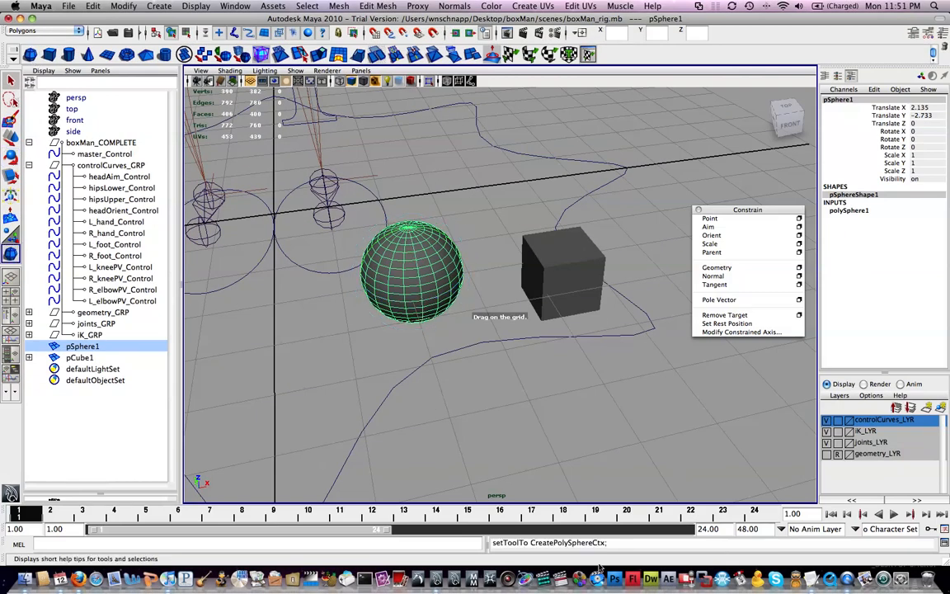
left_click(431, 419)
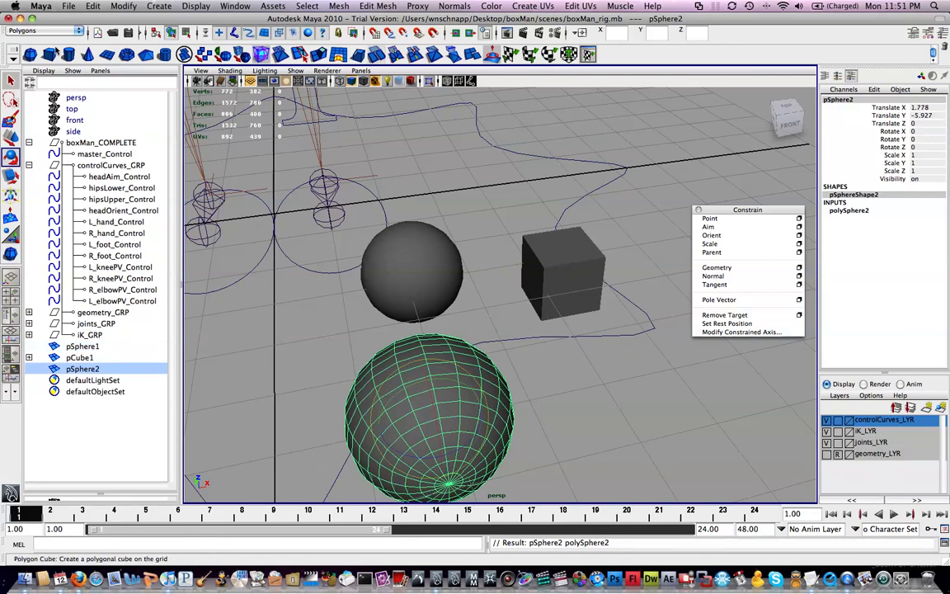
left_click(49, 54)
left_click(630, 414)
middle_click_drag(570, 331, 533, 289, "alt")
Apply point and orient constraints from pSphere2 to pCube2.
left_click(393, 304)
left_click(560, 361, "shift")
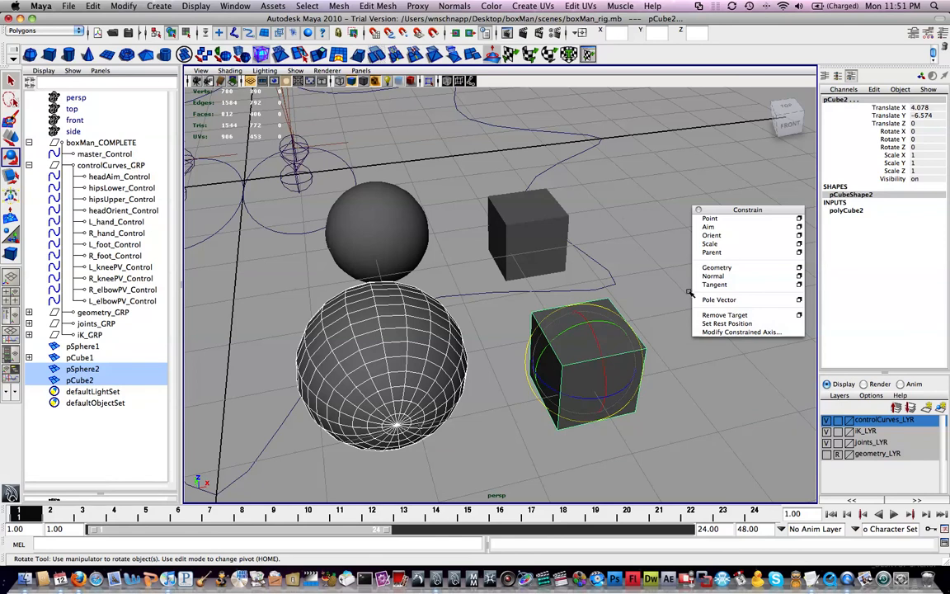
left_click(729, 220)
Move and rotate both spheres, bringing pSphere2 to about X 2.118, Y -6.107, Z -0.105 with rotation X 12.726, Y -11.162, Z -9.083.
left_click(459, 341)
left_click_drag(410, 341, 428, 380)
key("w")
left_click(381, 261)
left_click_drag(373, 224, 386, 178)
key("e")
left_click(404, 373)
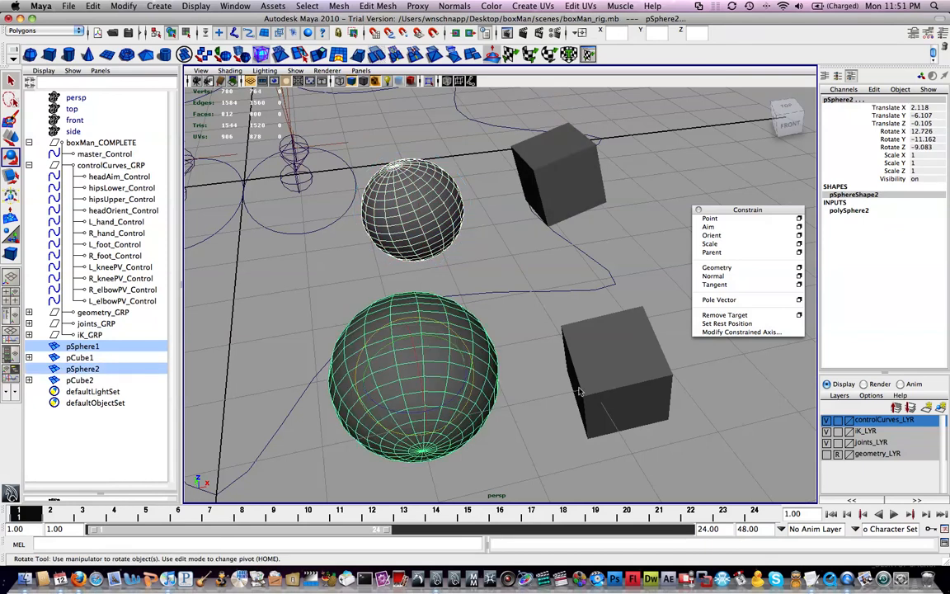
Delete both test spheres and both test cubes from the scene.
left_click(624, 360, "shift")
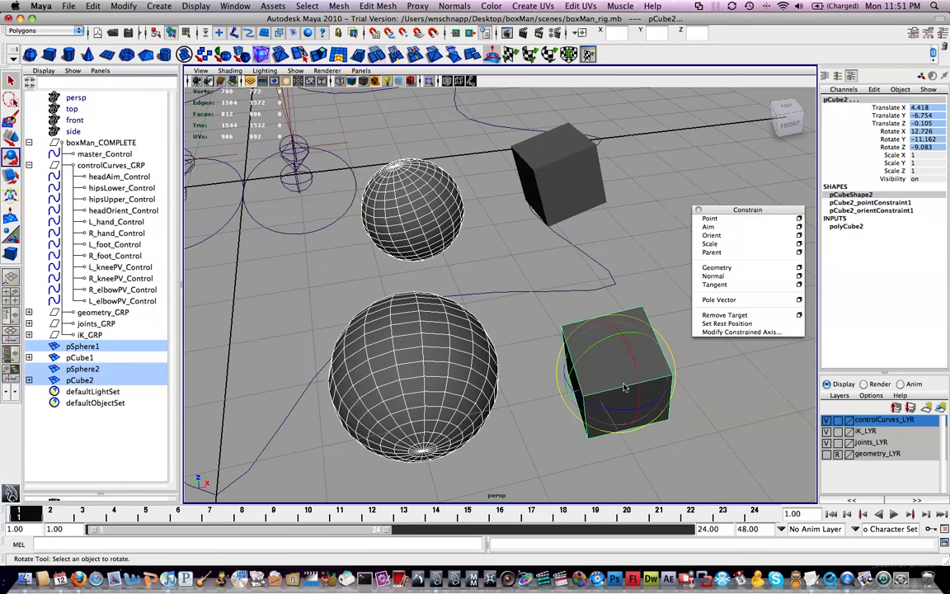
key("Delete")
left_click(562, 237)
key("Delete")
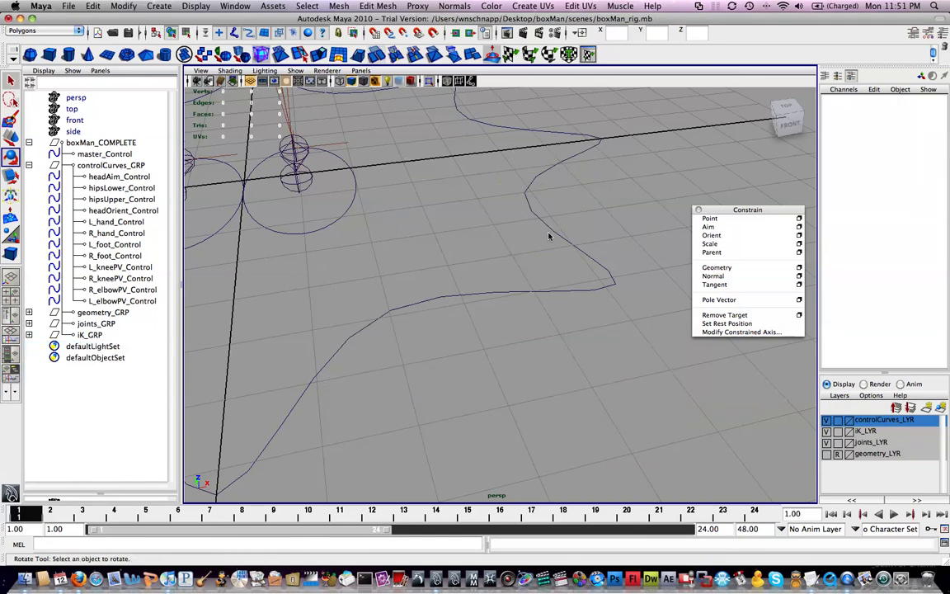
Snap the pivots of R_foot_Control and L_foot_Control onto their ankle joints.
left_click_drag(448, 218, 537, 242, "alt")
left_click(509, 302)
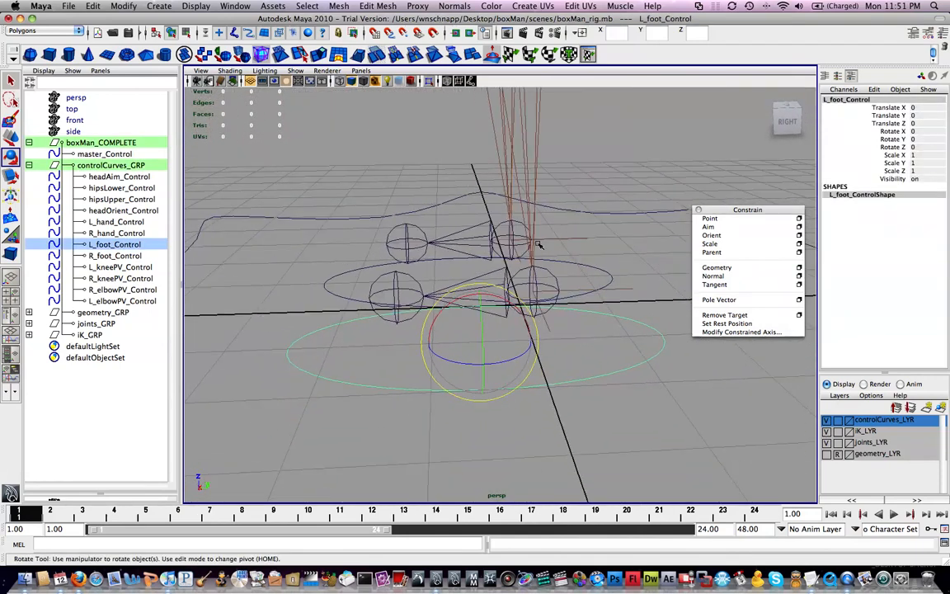
left_click_drag(475, 249, 550, 266, "alt")
left_click(326, 263, "shift")
key("w")
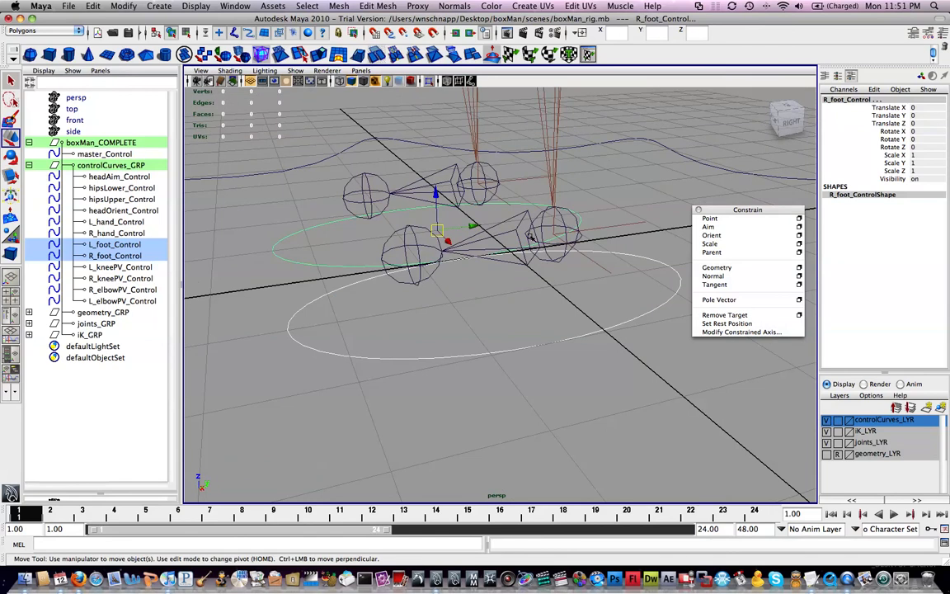
key("Home")
key("Home")
left_click(295, 286, "shift")
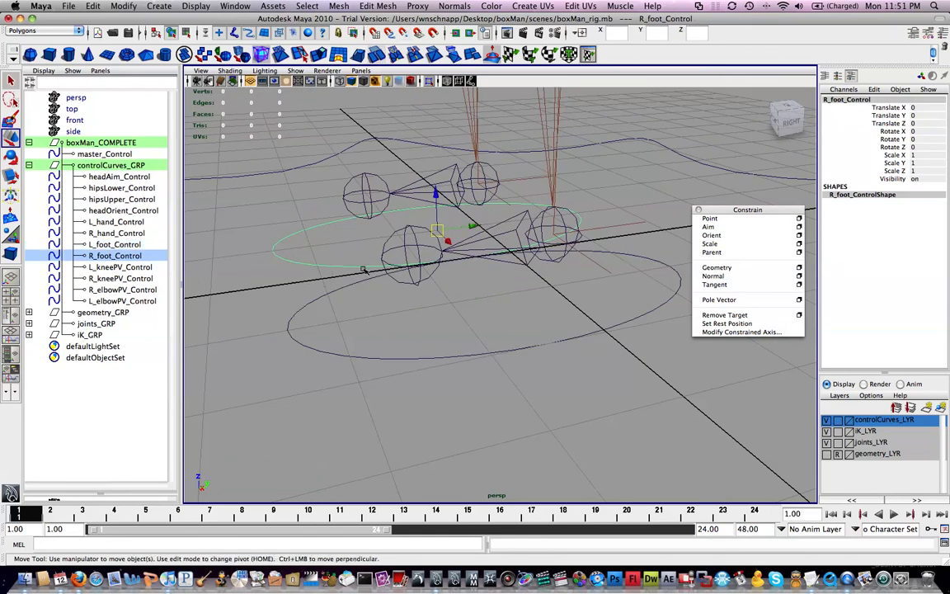
key("Home")
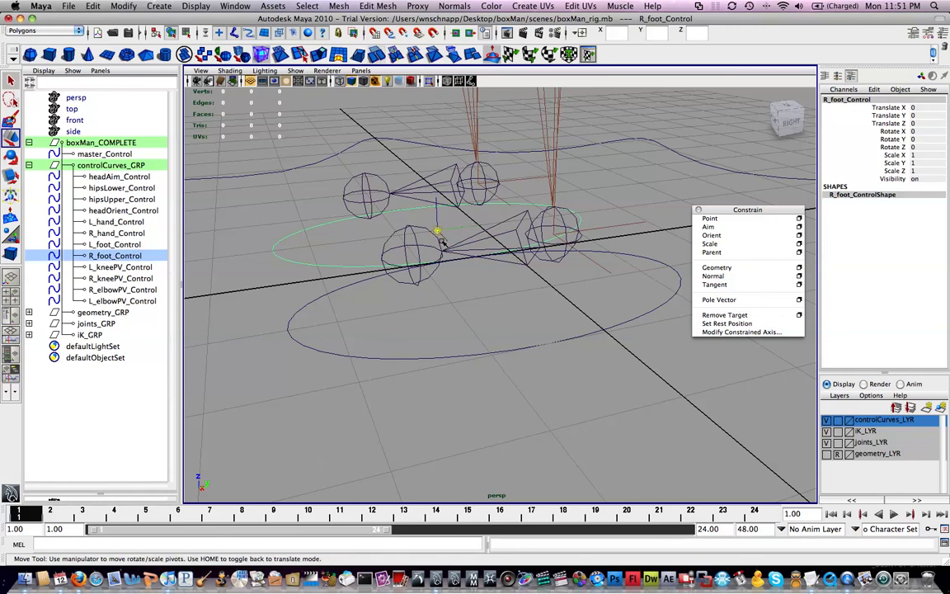
middle_click_drag(476, 213, 477, 183)
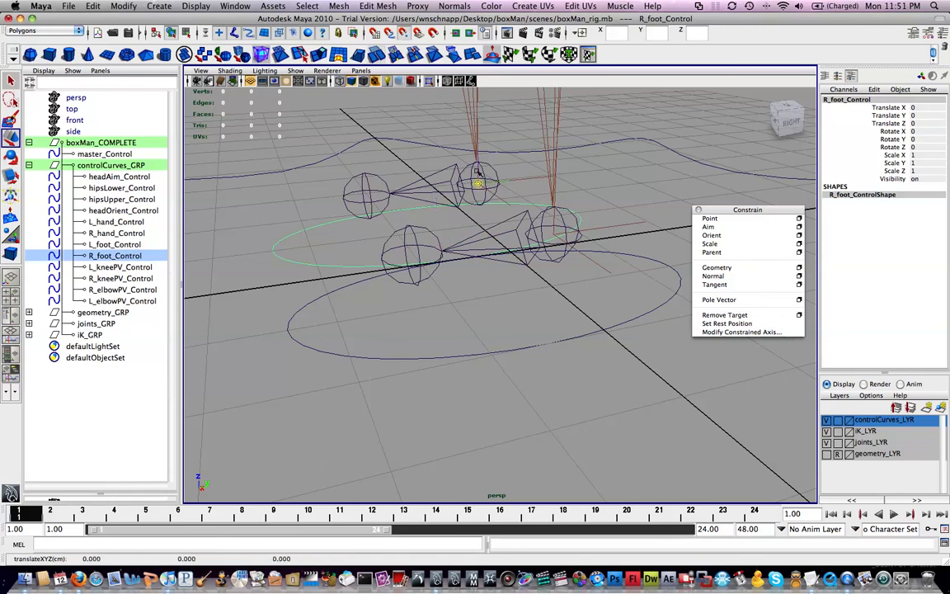
key("Home")
left_click(495, 358)
key("Home")
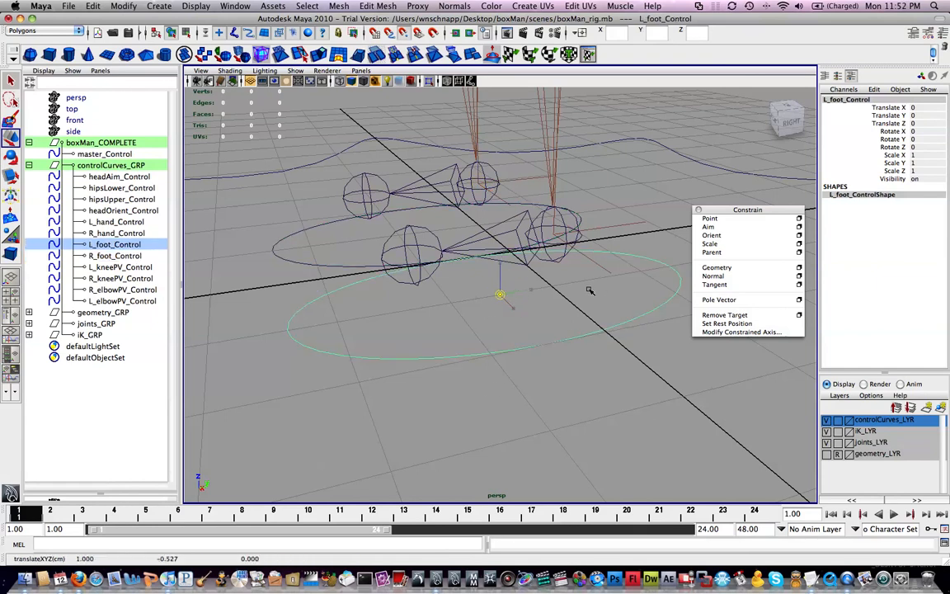
Point-constrain L_legIK to L_foot_Control with Maintain offset on, all axes and weight 1.
left_click(590, 220)
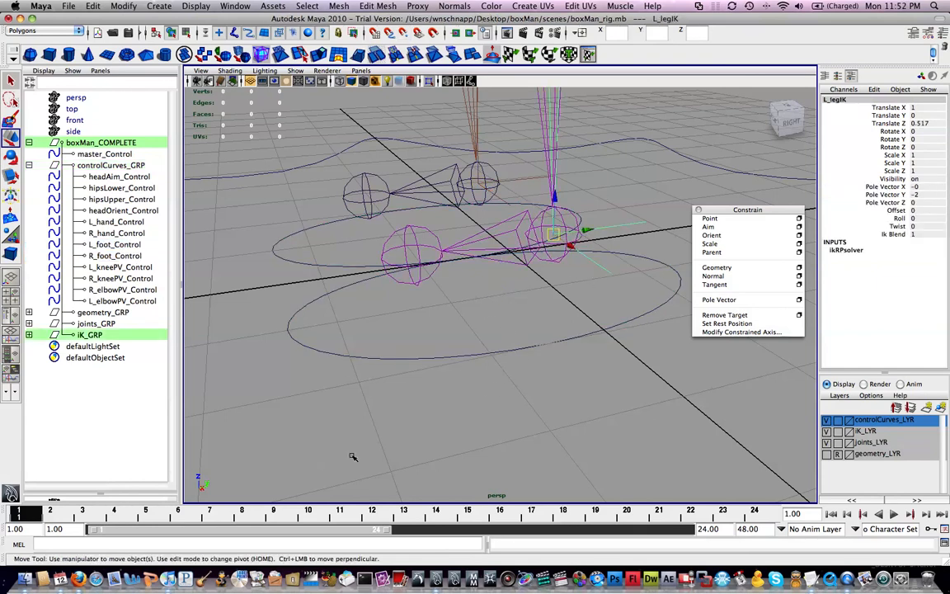
left_click(496, 351)
left_click_drag(546, 307, 566, 331, "alt")
left_click(575, 308)
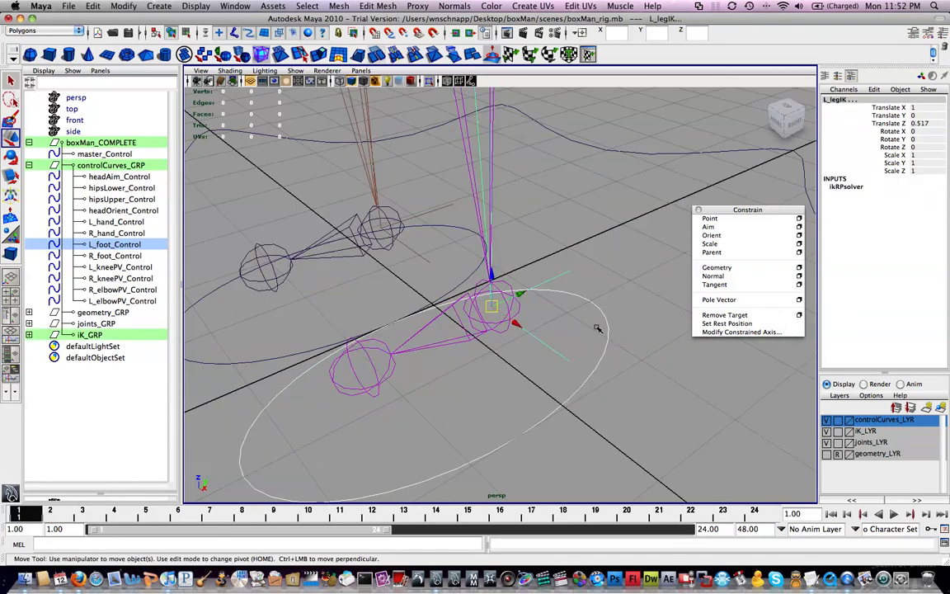
left_click(799, 218)
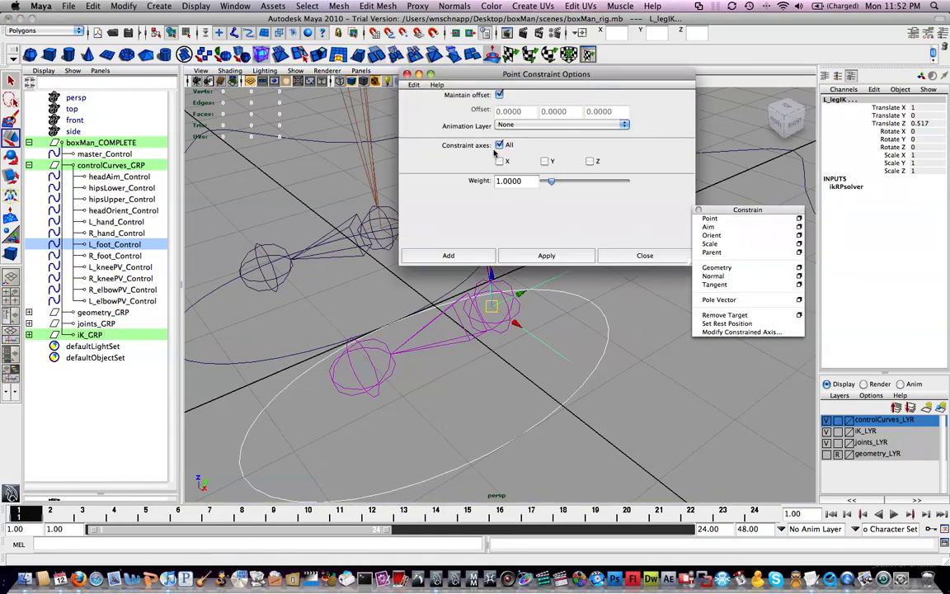
left_click(546, 255)
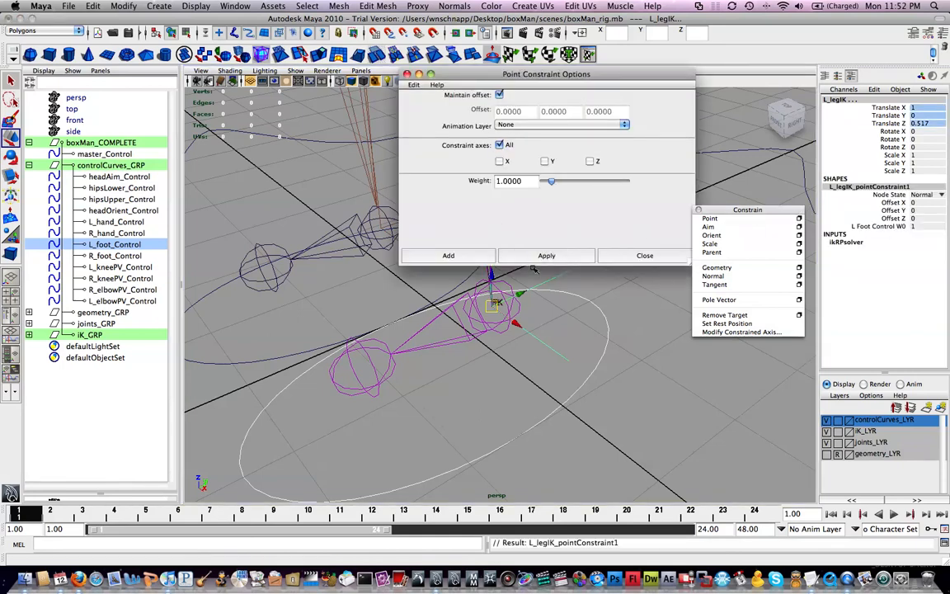
Move L_foot_Control to about X -0.769, Y -0.887, Z 0.052 to test the leg and undo the move.
left_click(515, 390)
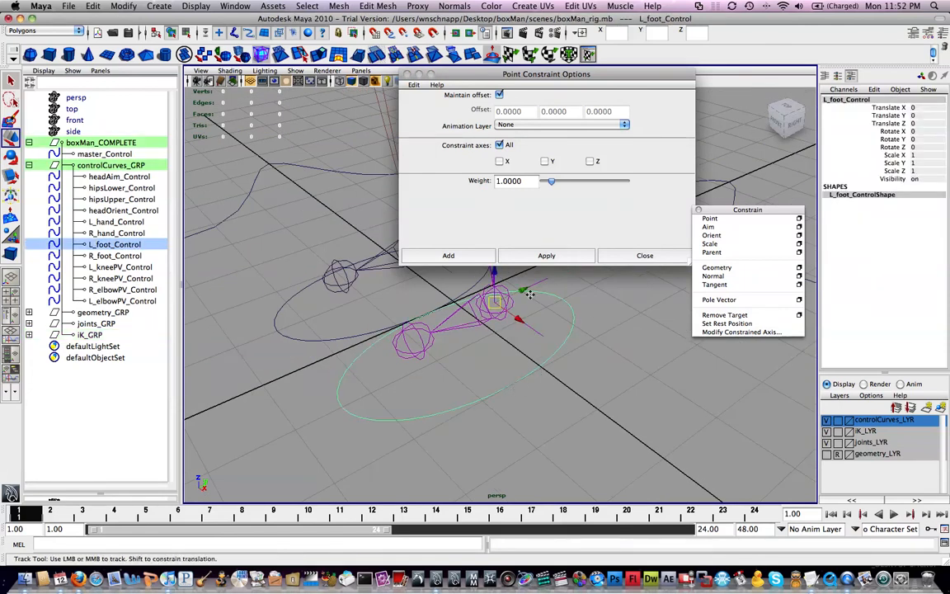
left_click_drag(532, 299, 533, 192, "alt")
left_click_drag(591, 74, 789, 97)
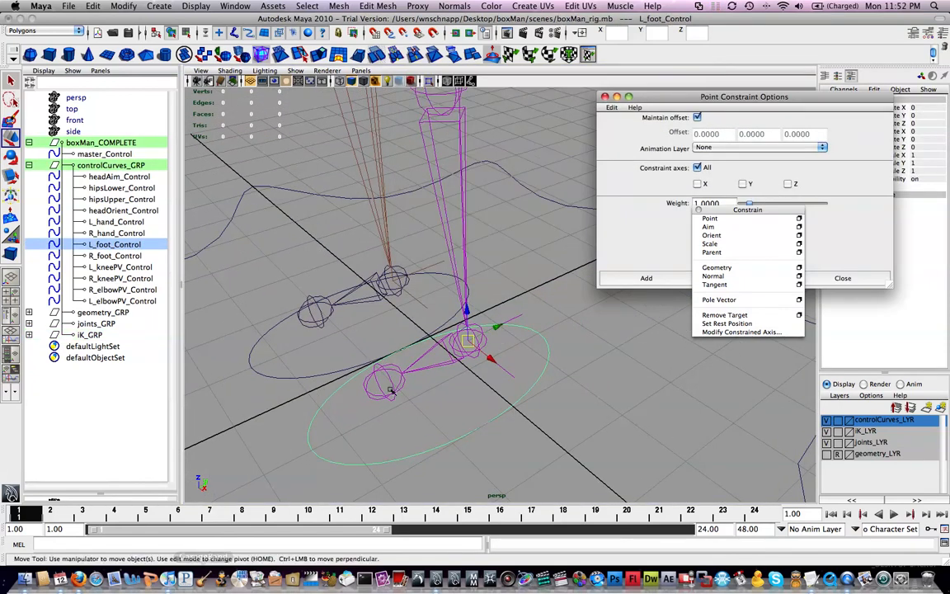
left_click_drag(469, 340, 383, 323)
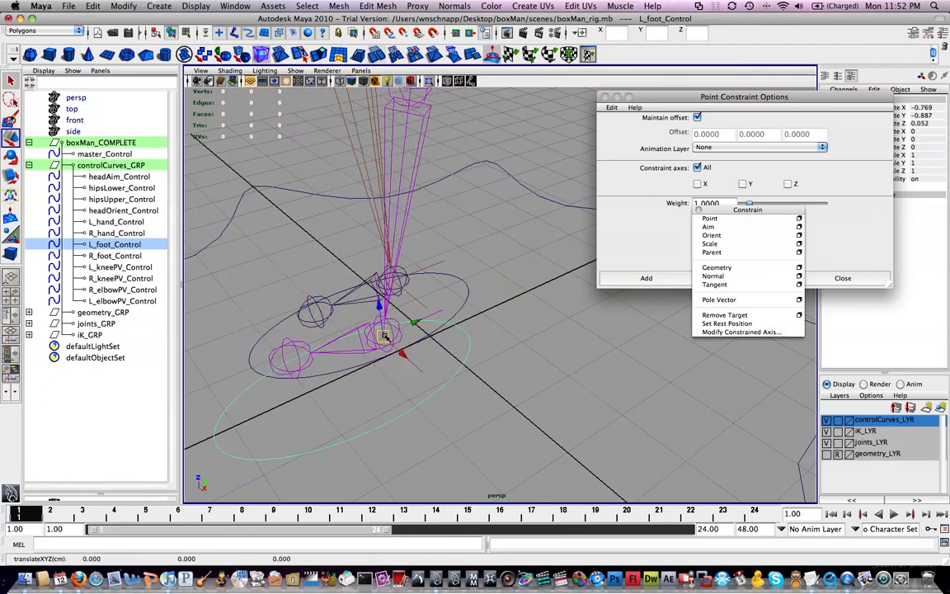
key("super+z")
Lift L_foot_Control to about X -2.075, Y -0.781, Z 1.683 and reset its three translate values to 0.
left_click_drag(475, 340, 463, 219)
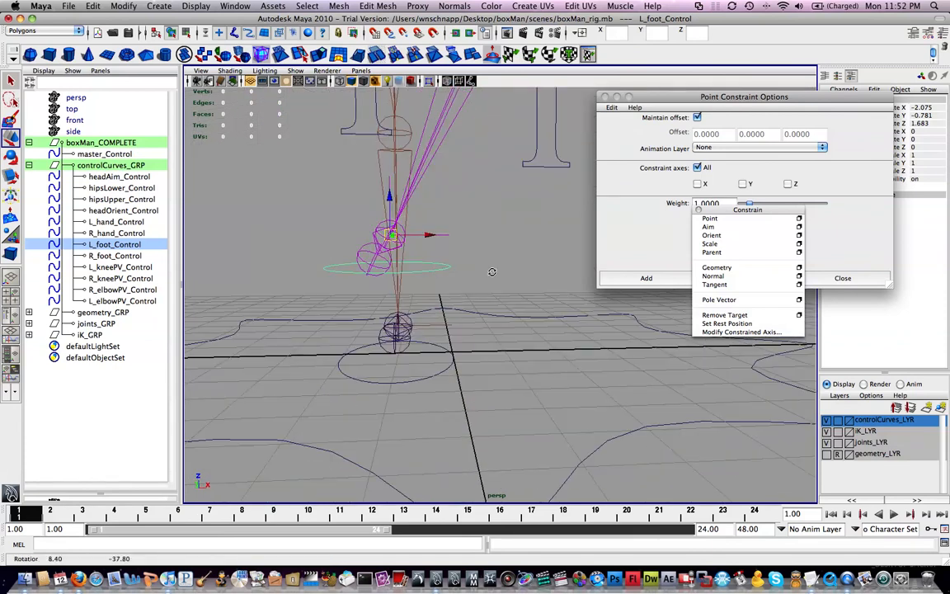
left_click_drag(835, 97, 865, 196)
left_click_drag(863, 107, 864, 123)
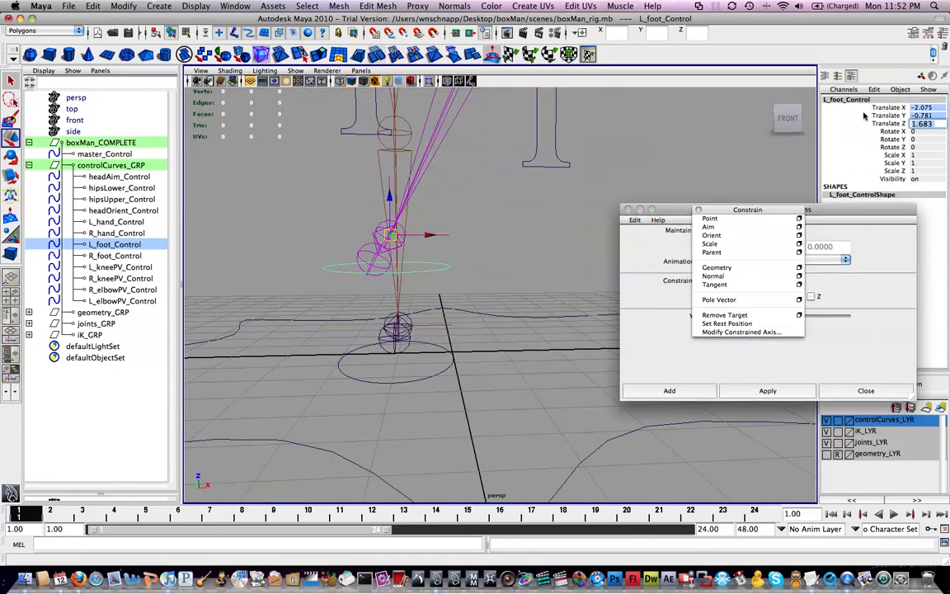
type("0")
key("Return")
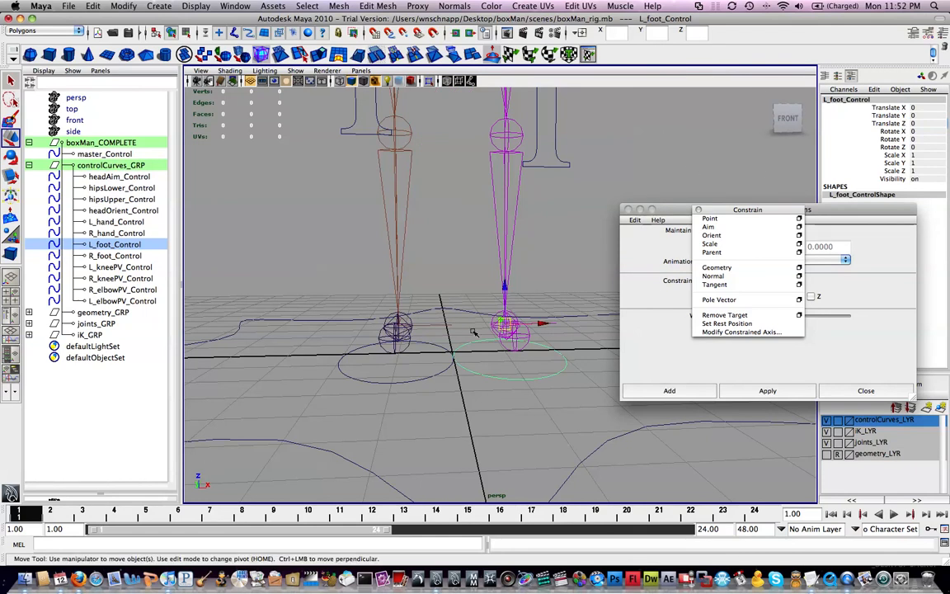
Orient-constrain the L_foot joint to L_foot_Control with Maintain offset on, all axes and weight 1.
left_click_drag(581, 265, 491, 289, "alt")
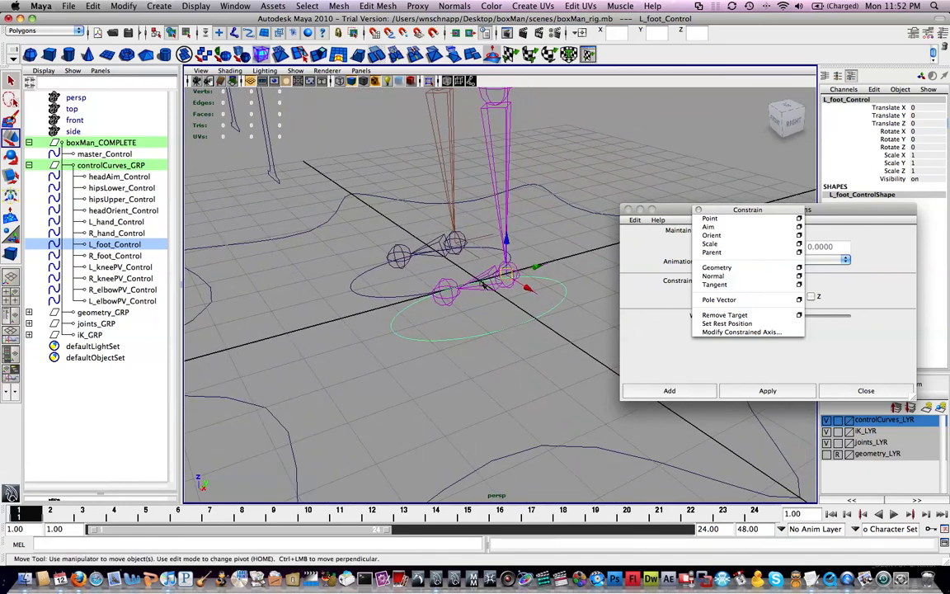
right_click_drag(492, 290, 517, 327, "alt")
left_click_drag(513, 362, 538, 330, "alt")
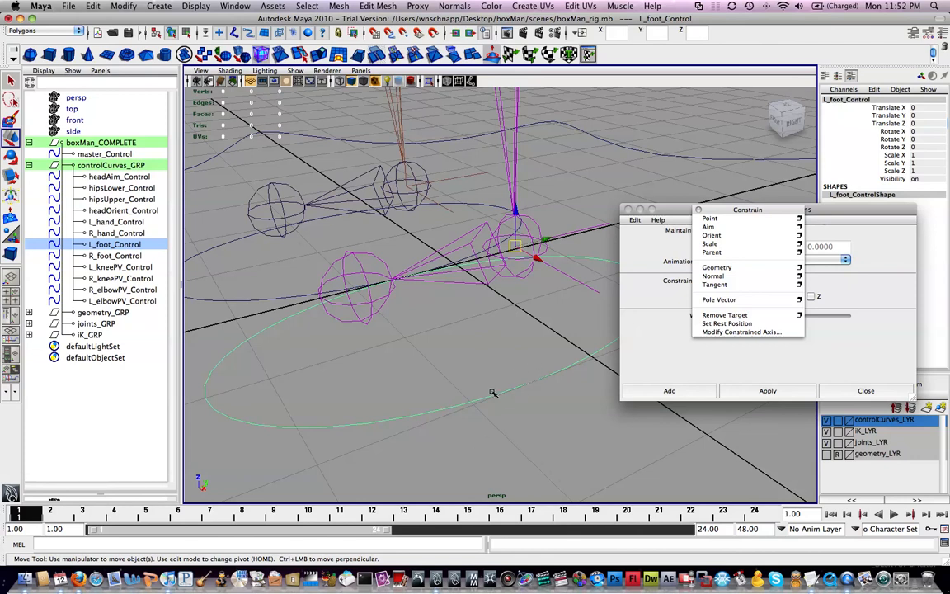
left_click(459, 241, "shift")
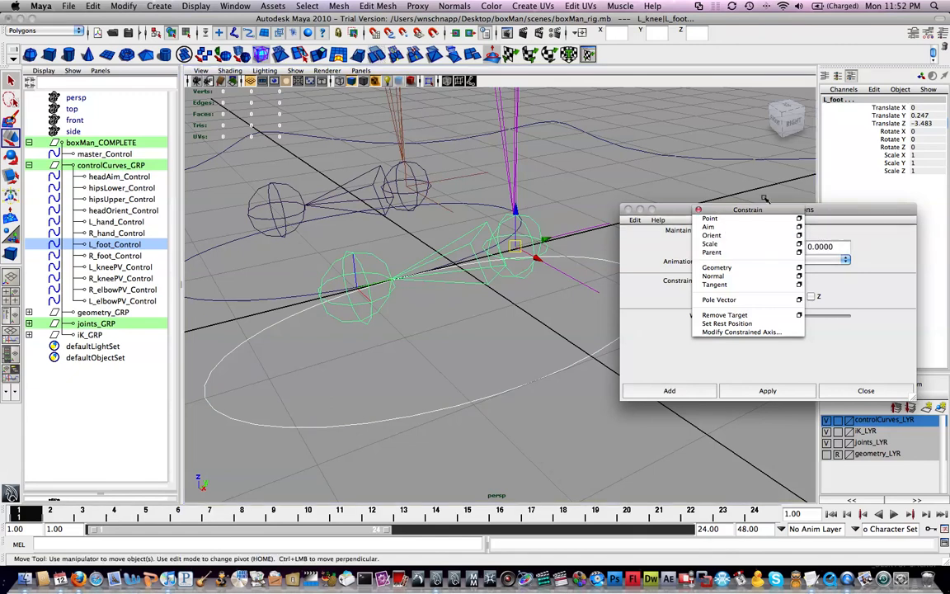
left_click_drag(758, 210, 762, 363)
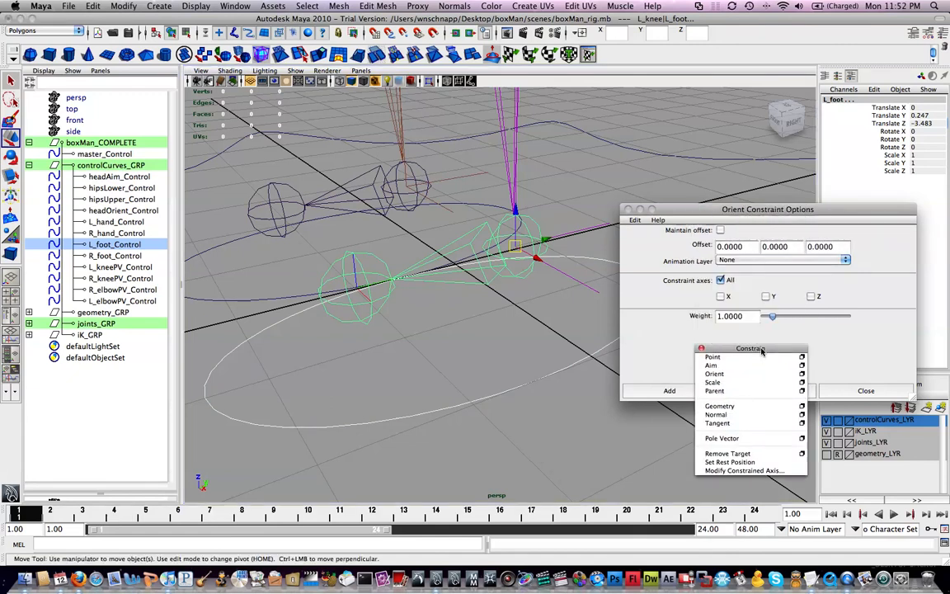
left_click(721, 231)
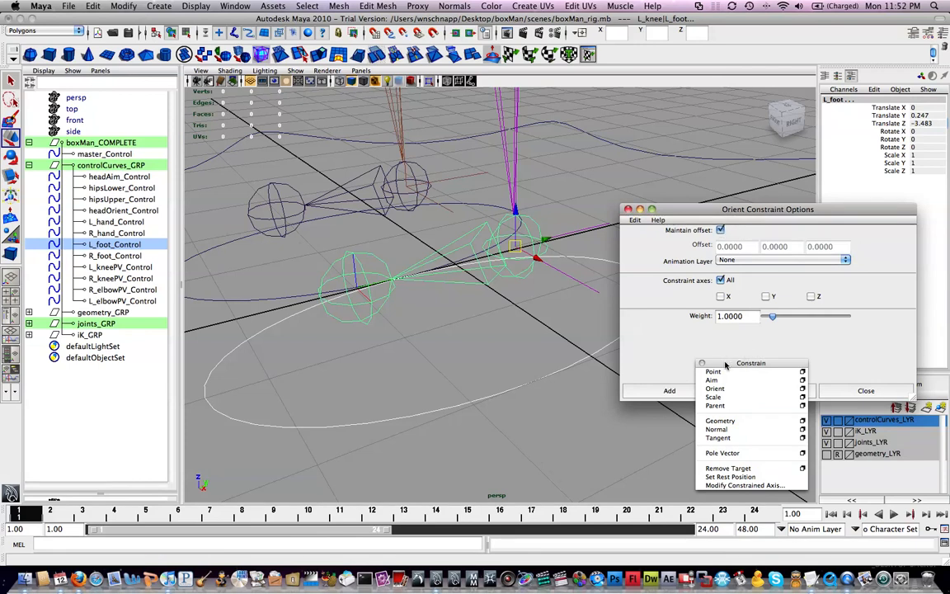
left_click_drag(724, 361, 757, 484)
left_click(745, 391)
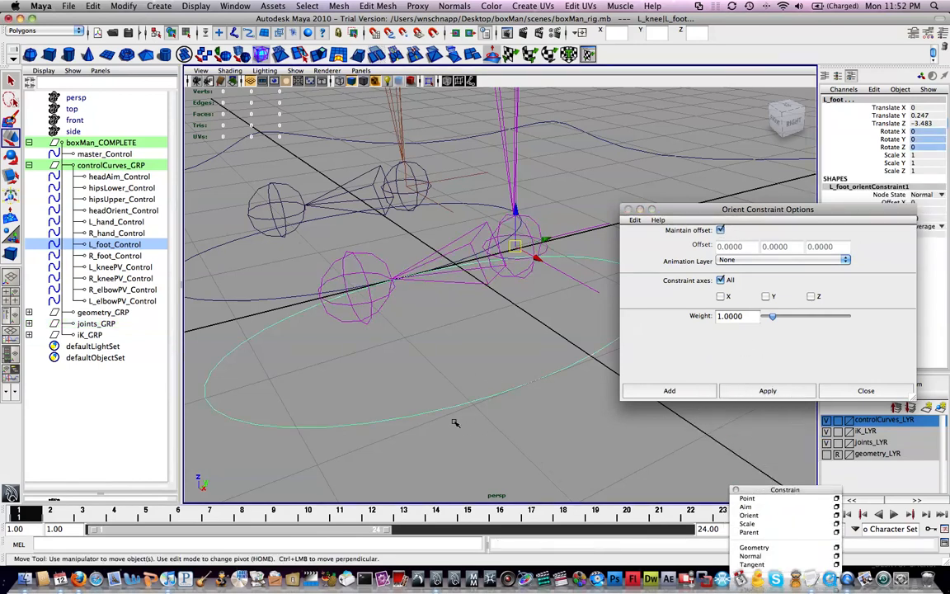
Move L_foot_Control to about X -1.293, Y -1.03, Z 1.046, rotate it about X 32.542, Y -30.233, Z 33.817, and reset all to 0.
left_click_drag(519, 277, 408, 111)
key("e")
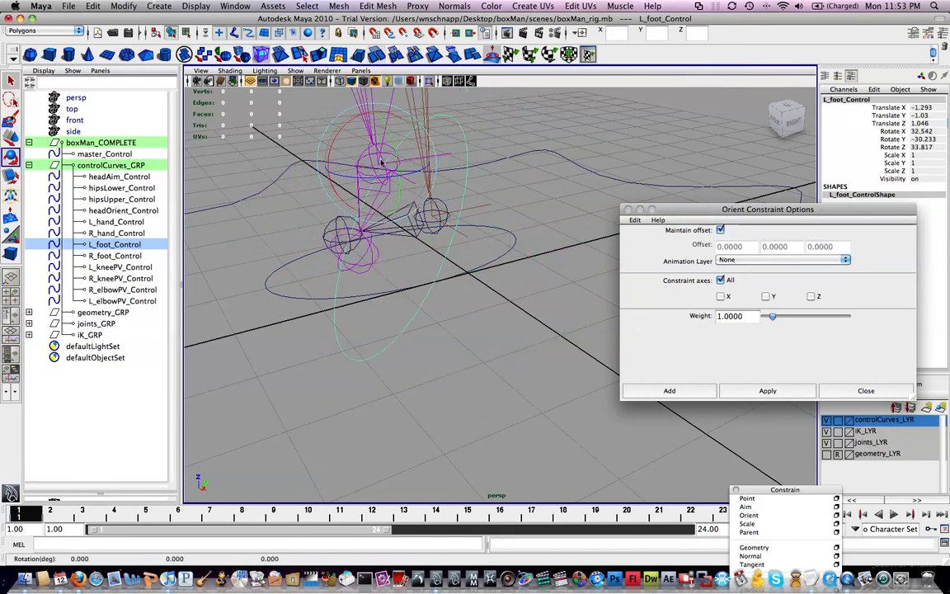
left_click_drag(924, 117, 928, 147)
key("Return")
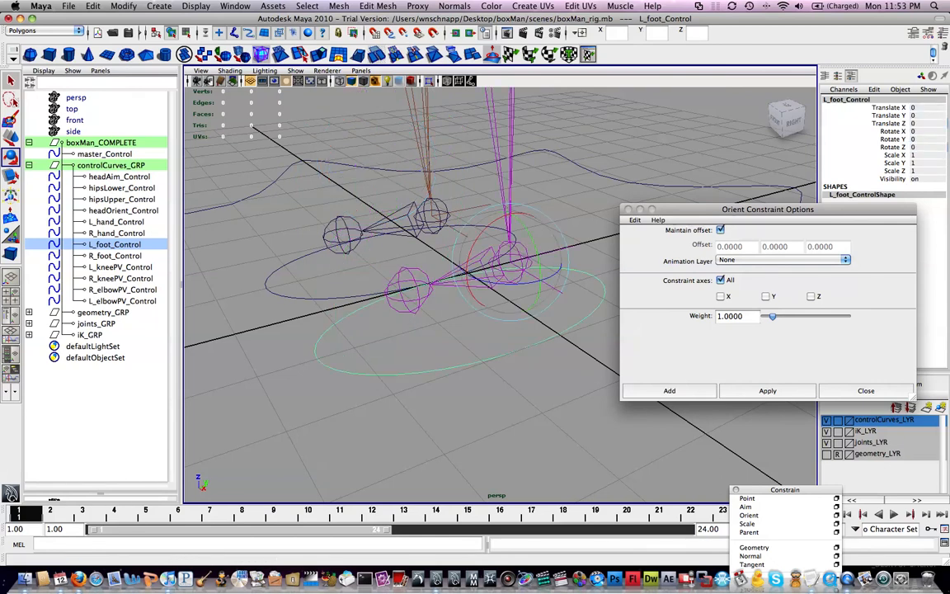
Bring the left arm into view and select the L_hand_Control curve around the wrist.
scroll(639, 182, "down", 7)
left_click_drag(637, 182, 439, 220, "alt")
middle_click_drag(439, 221, 452, 259, "alt")
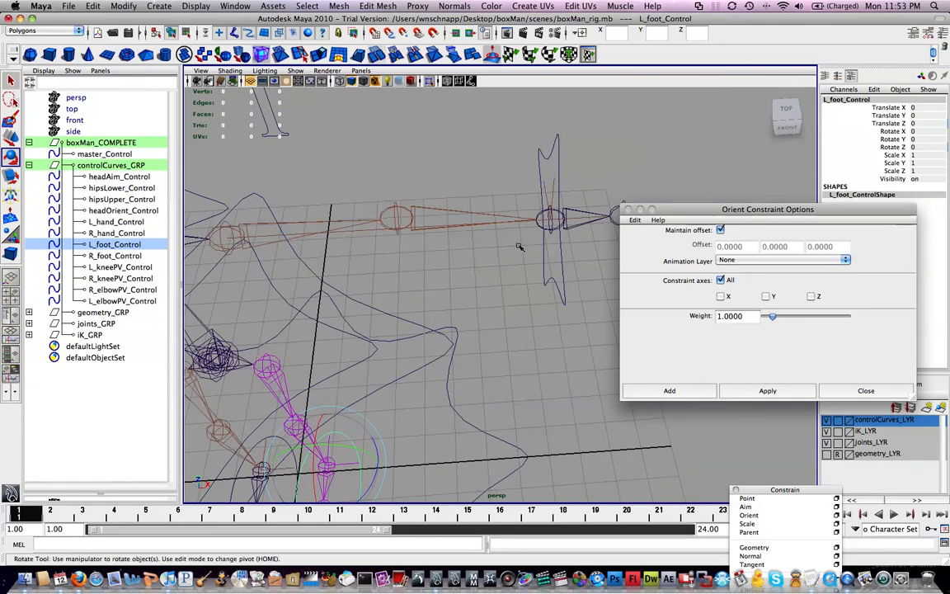
left_click(552, 151)
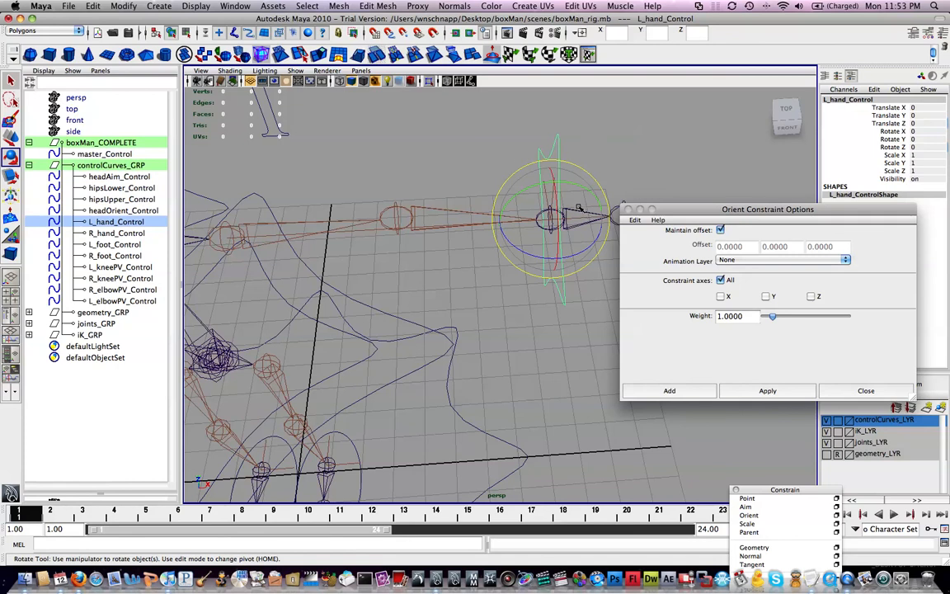
Pole-vector-constrain the left leg IK handle to L_kneePV_Control.
left_click_drag(457, 384, 518, 320, "alt")
key("e")
left_click(363, 317)
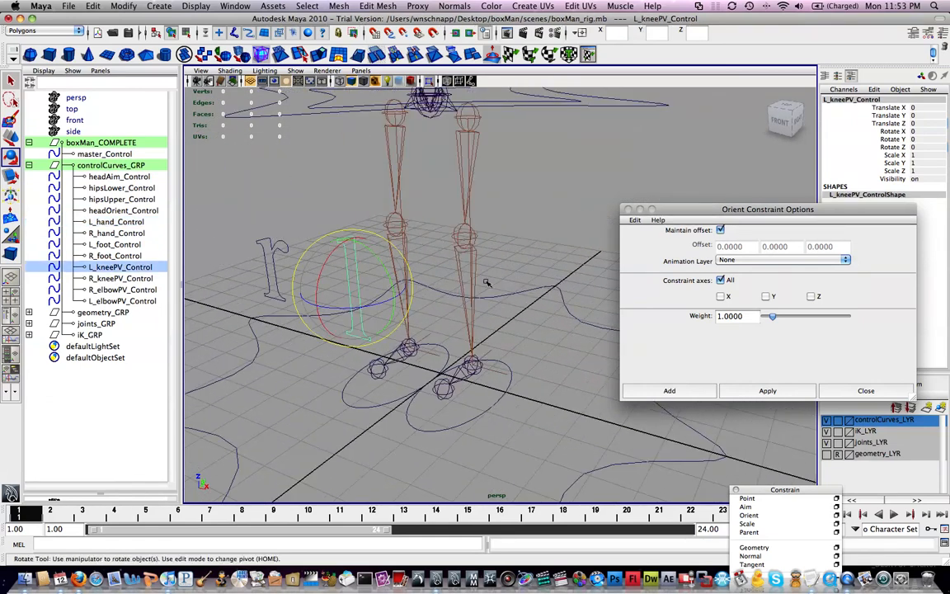
left_click_drag(487, 283, 507, 229, "alt")
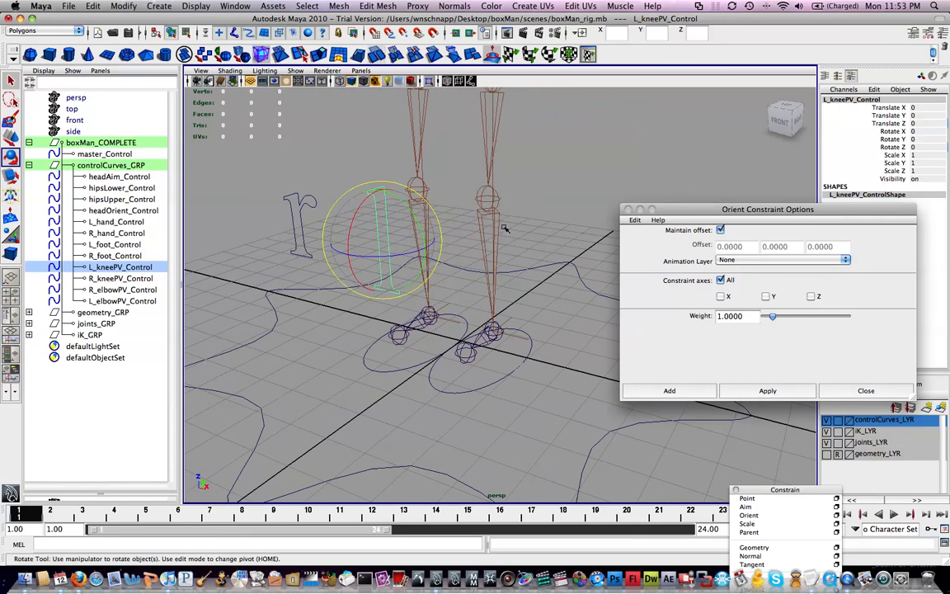
left_click(473, 396)
left_click(384, 198)
left_click(511, 319, "shift")
left_click_drag(784, 489, 702, 299)
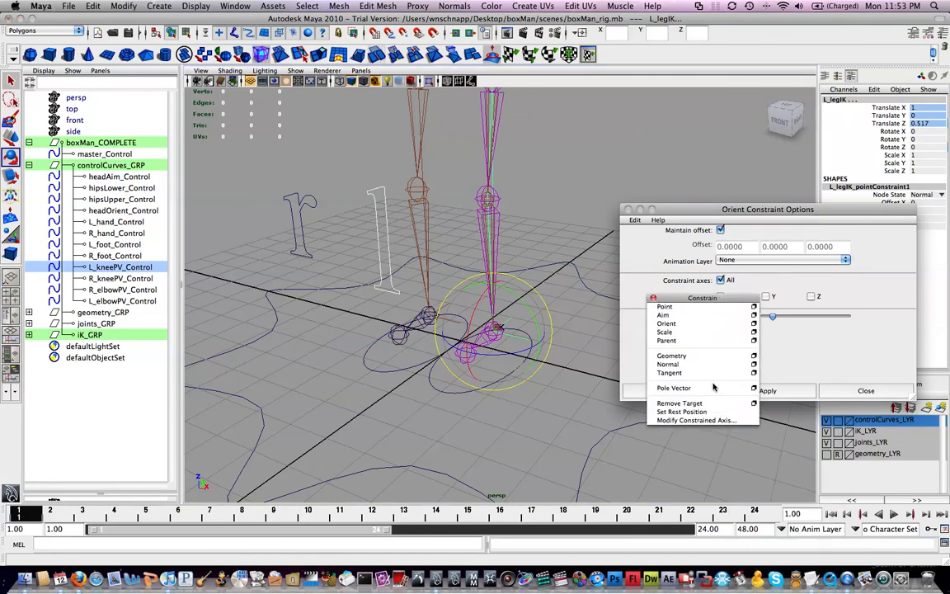
left_click(714, 387)
Move L_foot_Control by about X 0.754, Y 2.084, Z 3.571 to test the knee, and undo the move.
left_click(486, 391)
left_click(493, 333)
key("w")
left_click_drag(493, 333, 571, 176)
left_click_drag(570, 176, 588, 200, "alt")
key("super+z")
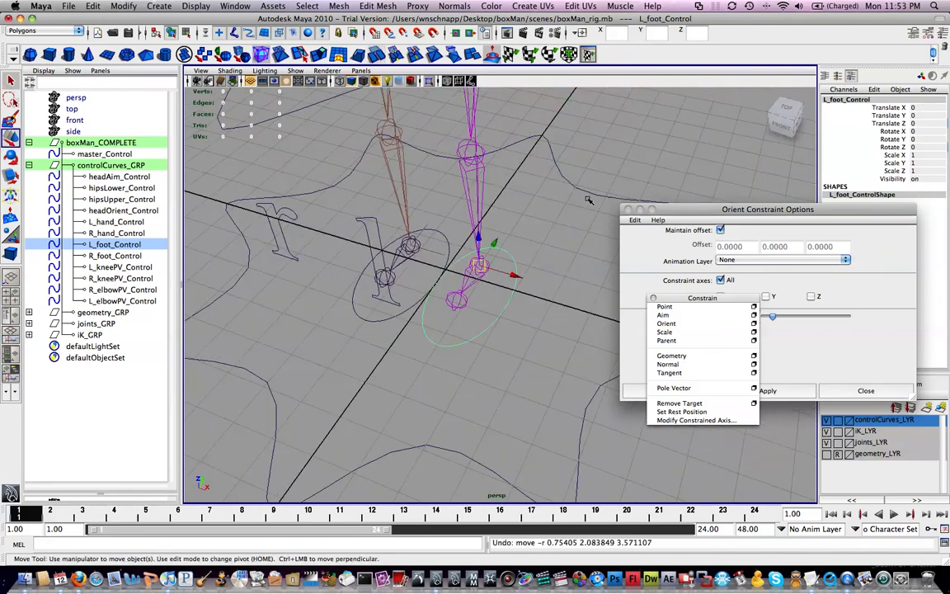
Group L_kneePV_Control on its own and snap the group's pivot to the L_foot joint.
left_click_drag(517, 266, 423, 255, "alt")
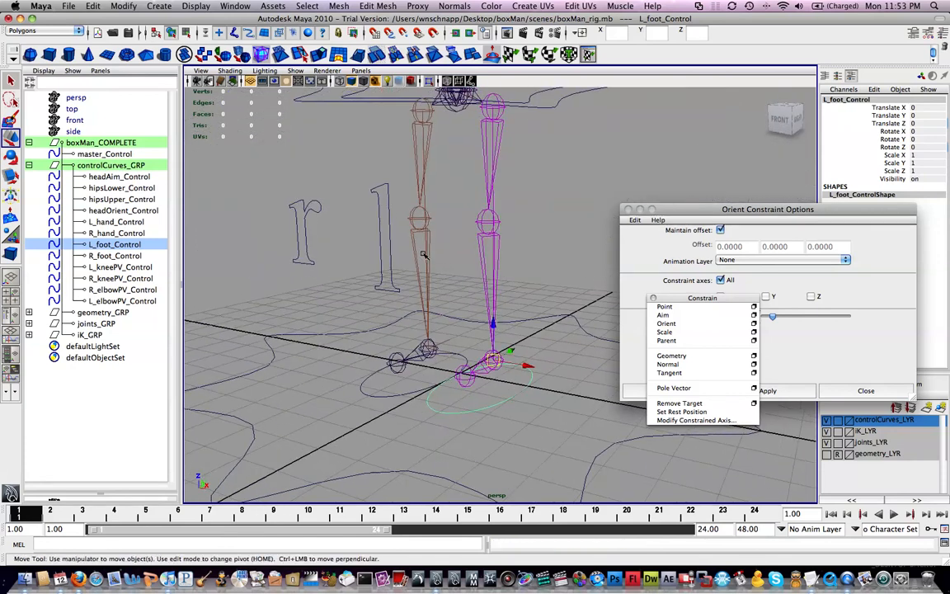
left_click(380, 216)
key("super+g")
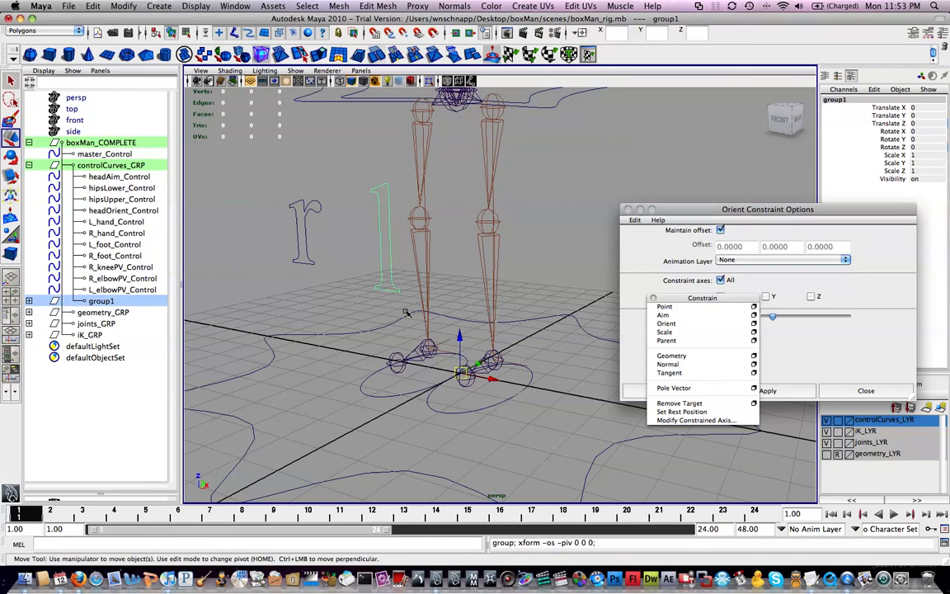
middle_click_drag(445, 305, 439, 278, "alt")
left_click_drag(439, 278, 470, 271, "alt")
key("Home")
key("v")
middle_click_drag(543, 344, 521, 337)
key("Home")
left_click(375, 189)
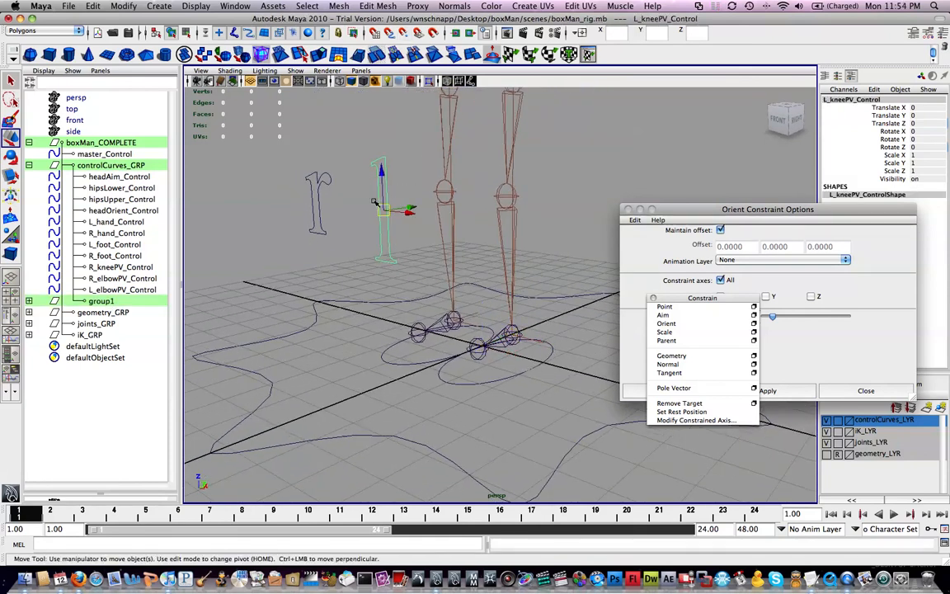
Parent-constrain the group holding L_kneePV_Control to the L_foot joint.
middle_click_drag(526, 332, 505, 268, "alt")
scroll(505, 269, "up", 3)
scroll(476, 266, "up", 2)
left_click(476, 257)
scroll(478, 259, "down", 1)
middle_click_drag(483, 266, 544, 460, "alt")
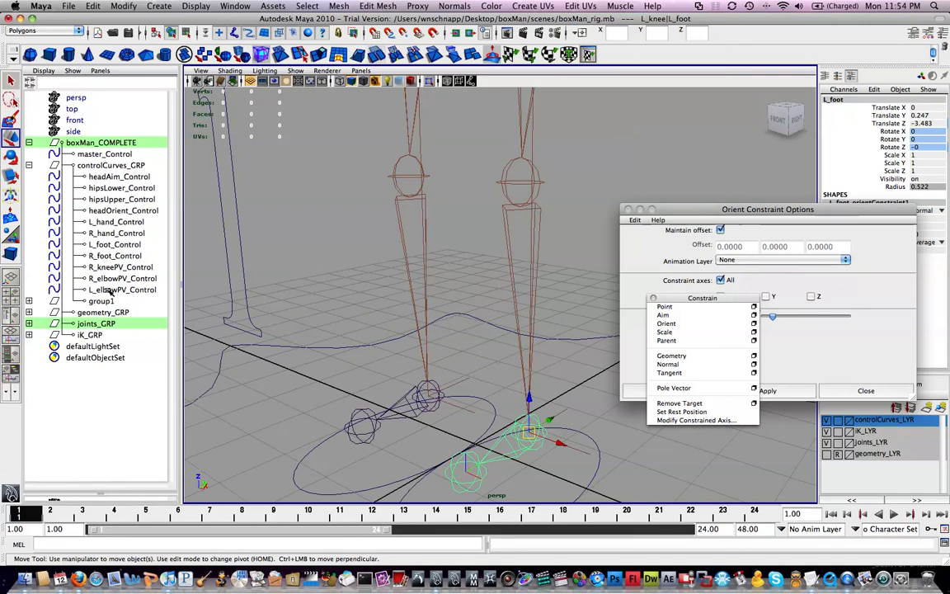
left_click(103, 301)
key("f")
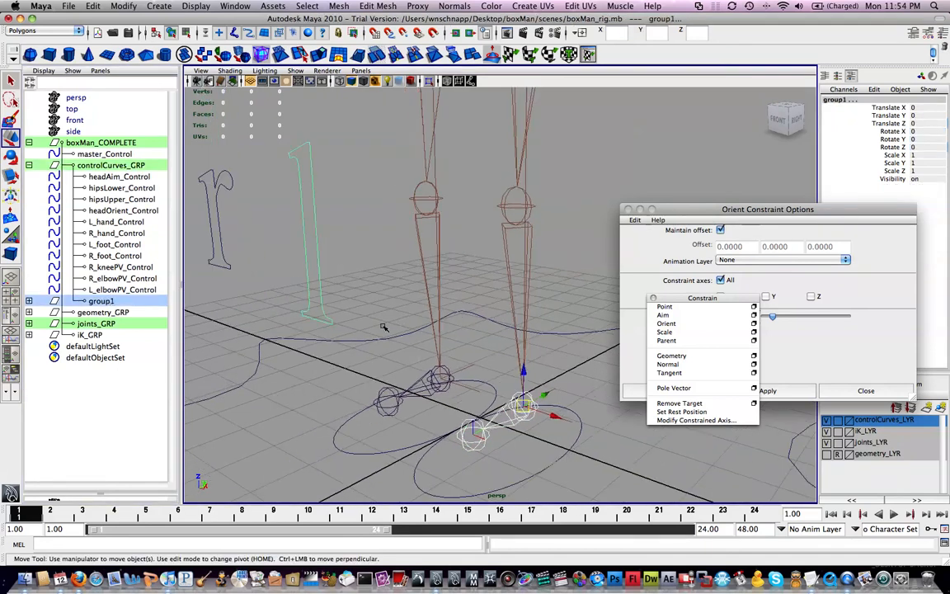
key("space")
left_click(632, 340)
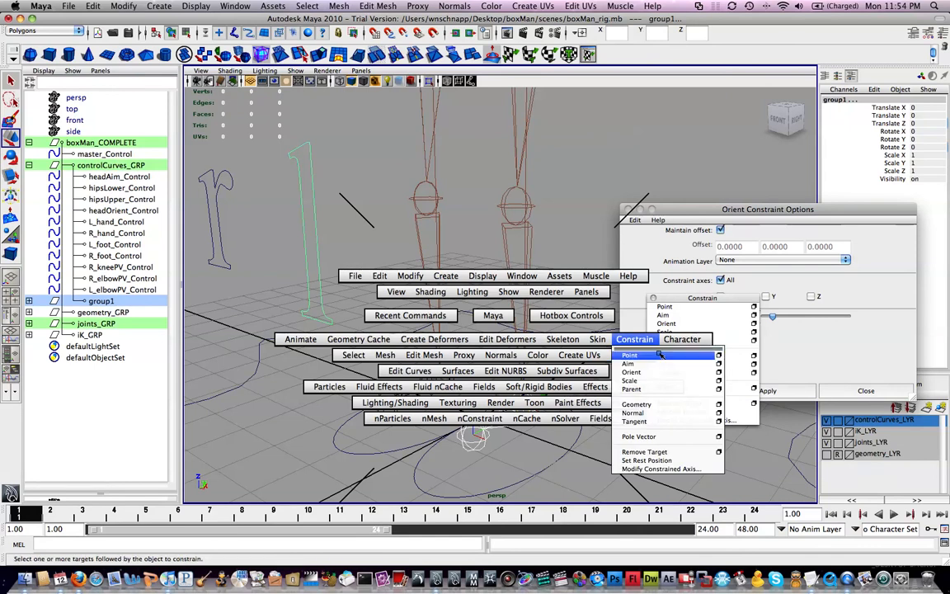
left_click(662, 389)
left_click_drag(582, 418, 522, 436, "alt")
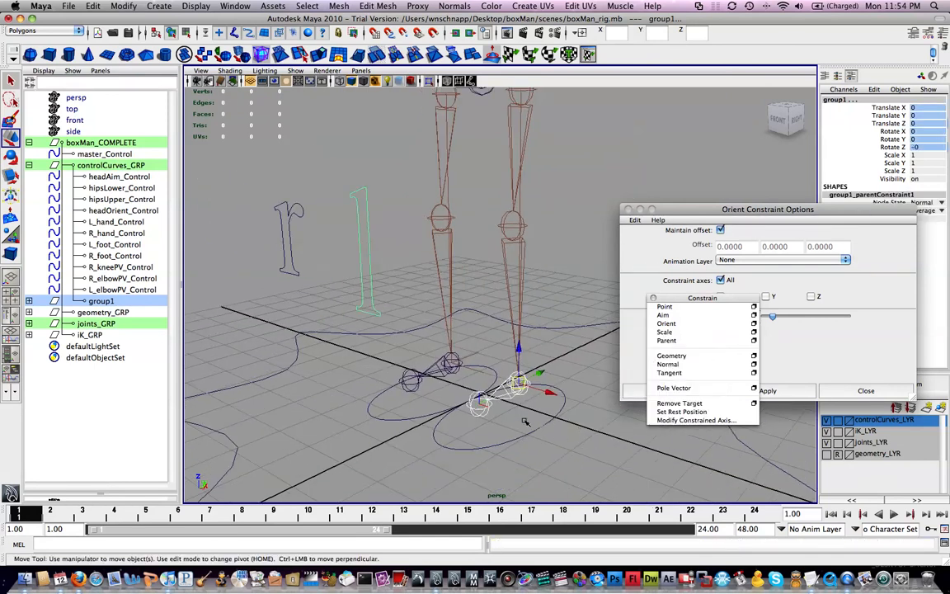
Look over all open windows, bring the Maya scene forward and reveal the desktop.
key("F9")
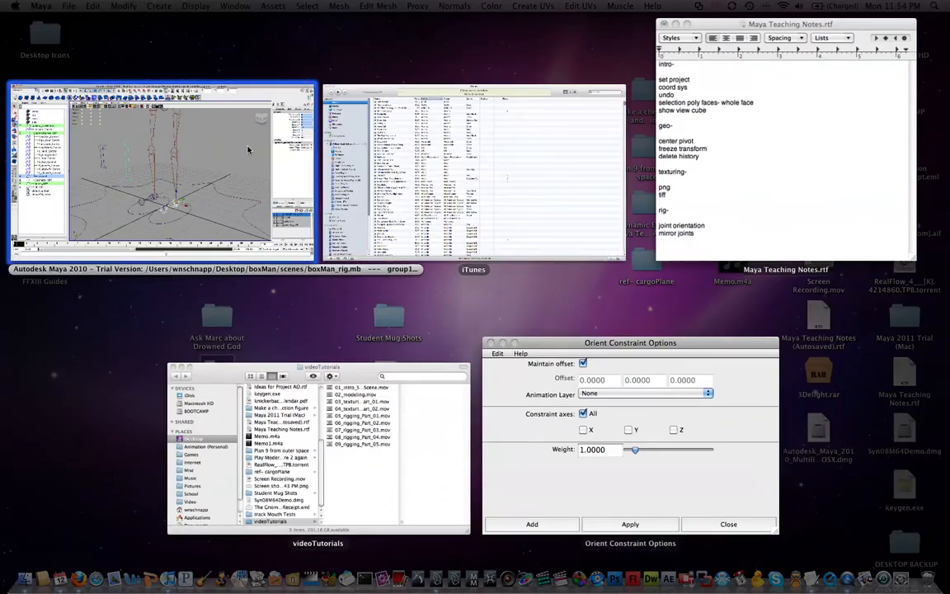
left_click(239, 92)
key("F11")
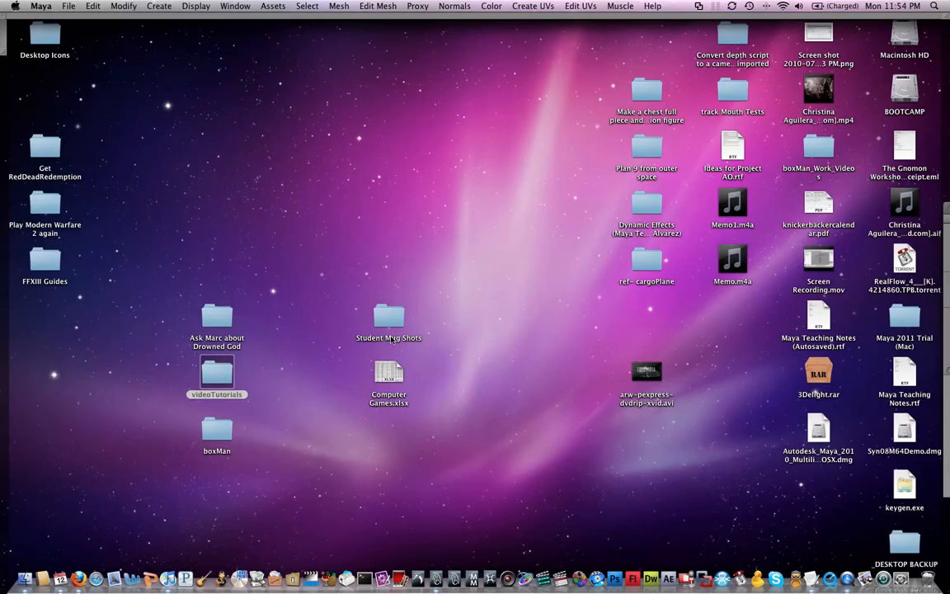